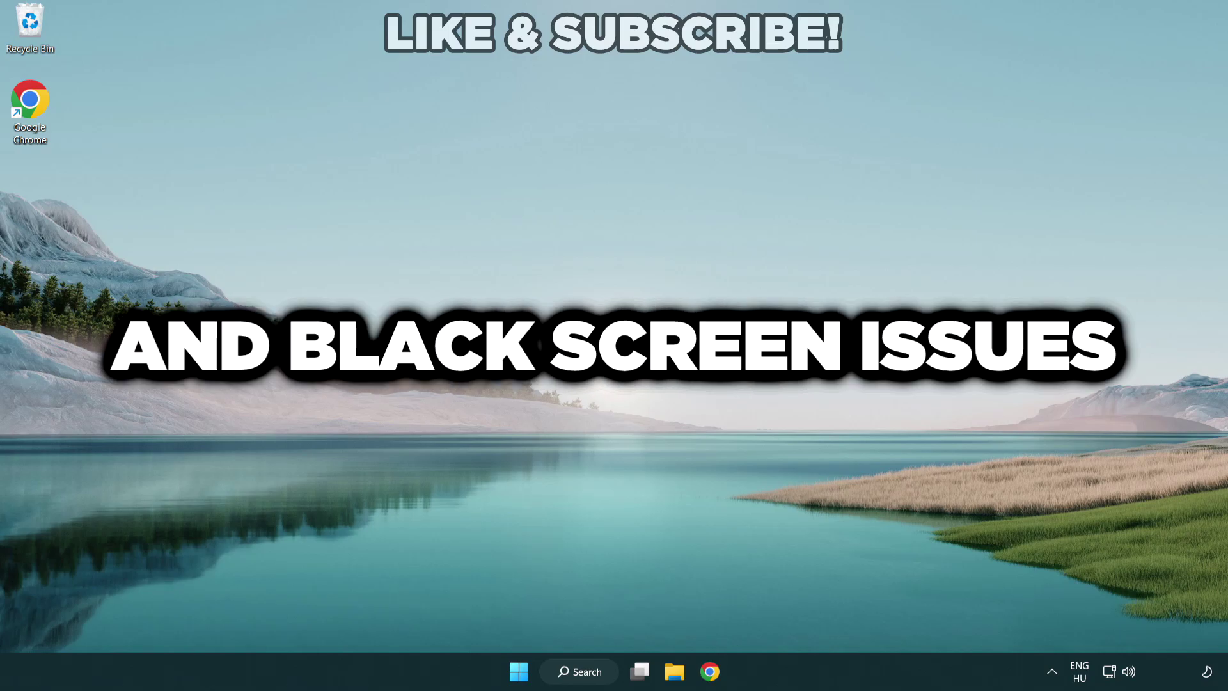
Step: Open Windows Search to look up 'device manager'
click(585, 676)
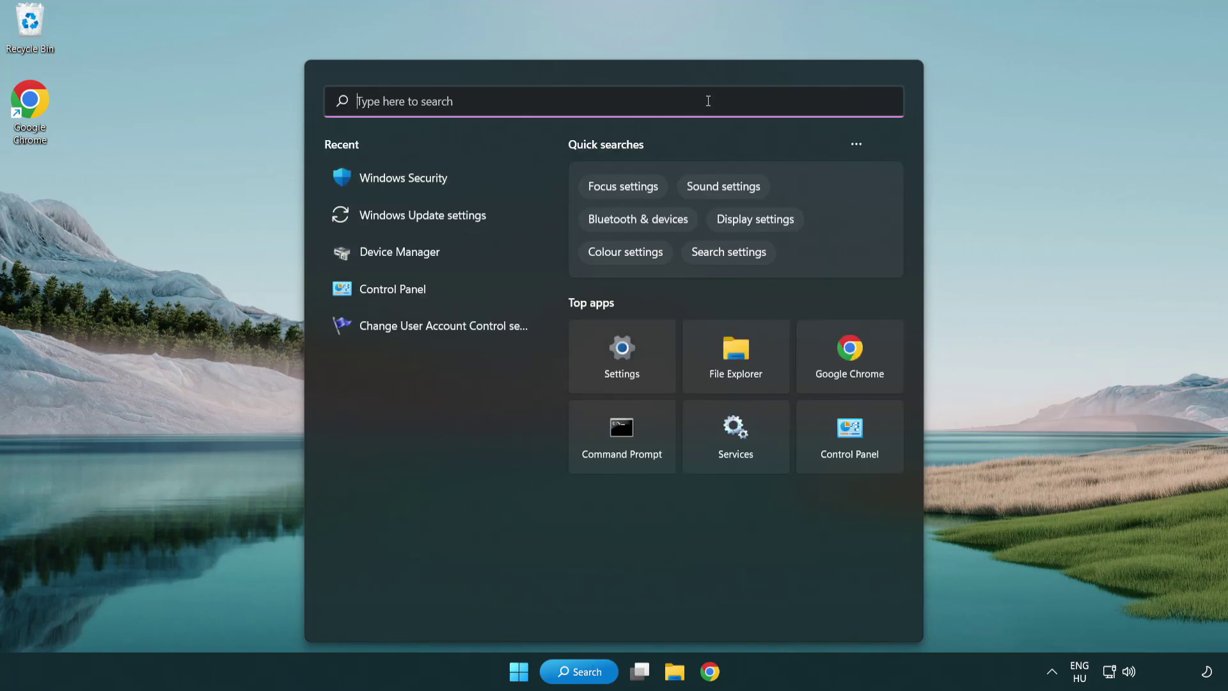
text(devic)
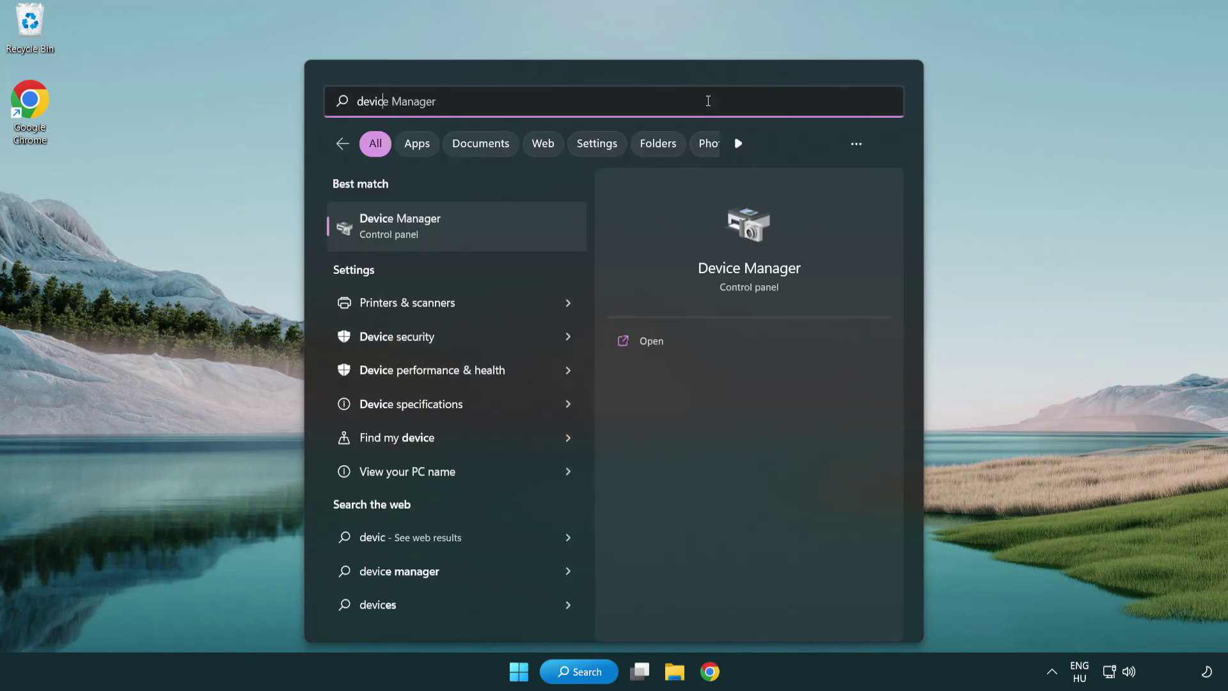
text(e manager)
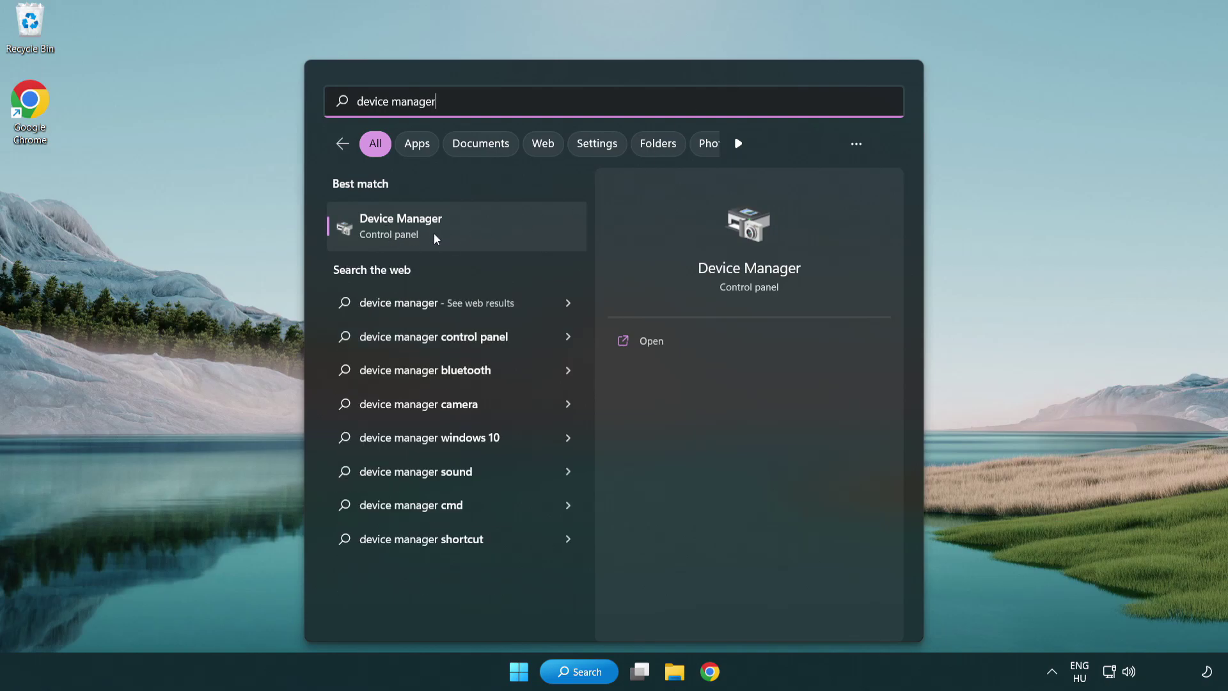
Step: Launch Device Manager, expand Display adapters and select VMware SVGA 3D
click(492, 236)
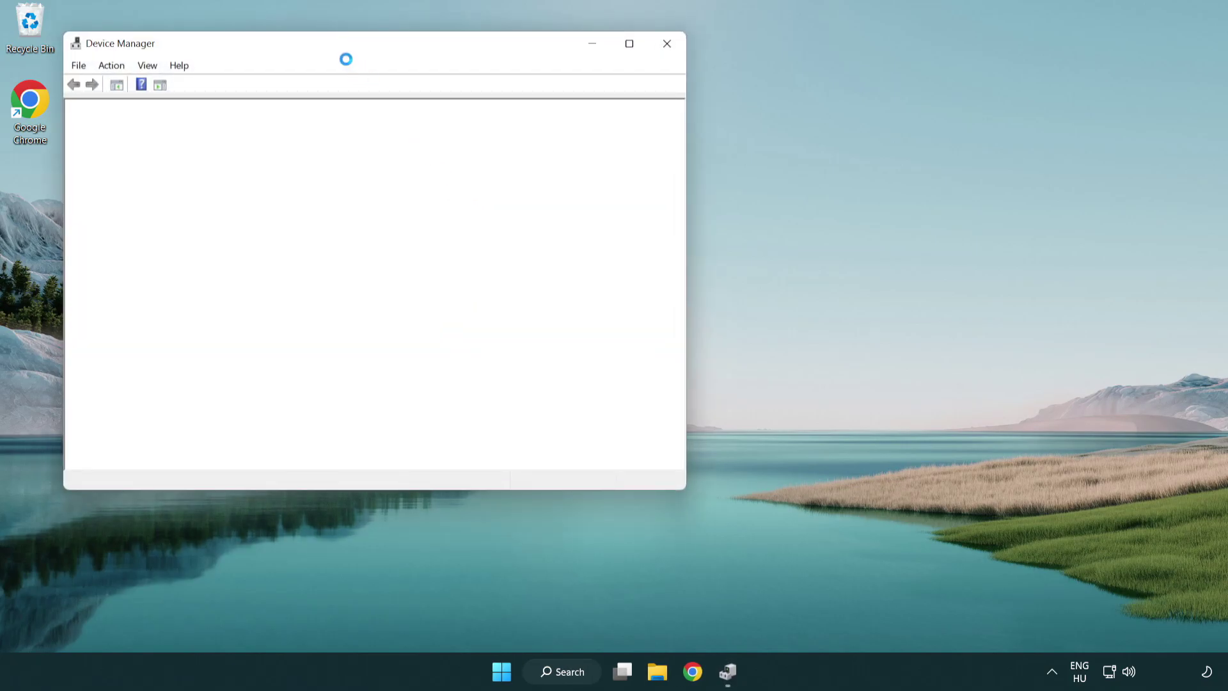
drag(334, 48, 540, 124)
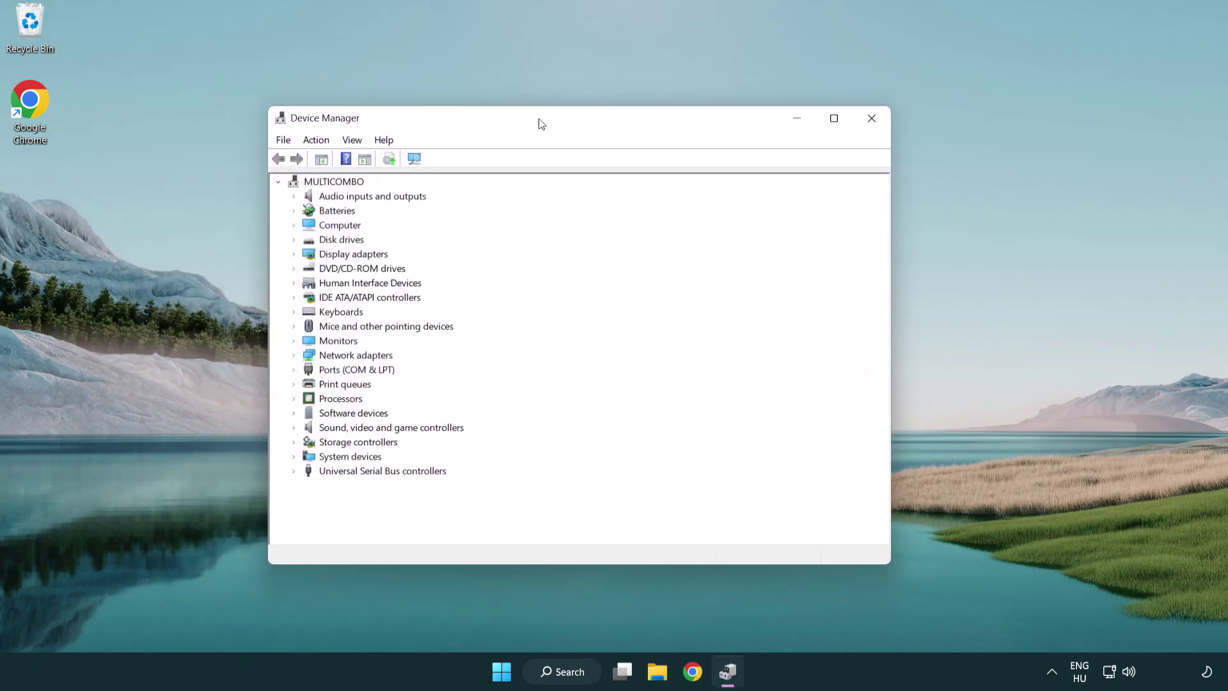
click(338, 255)
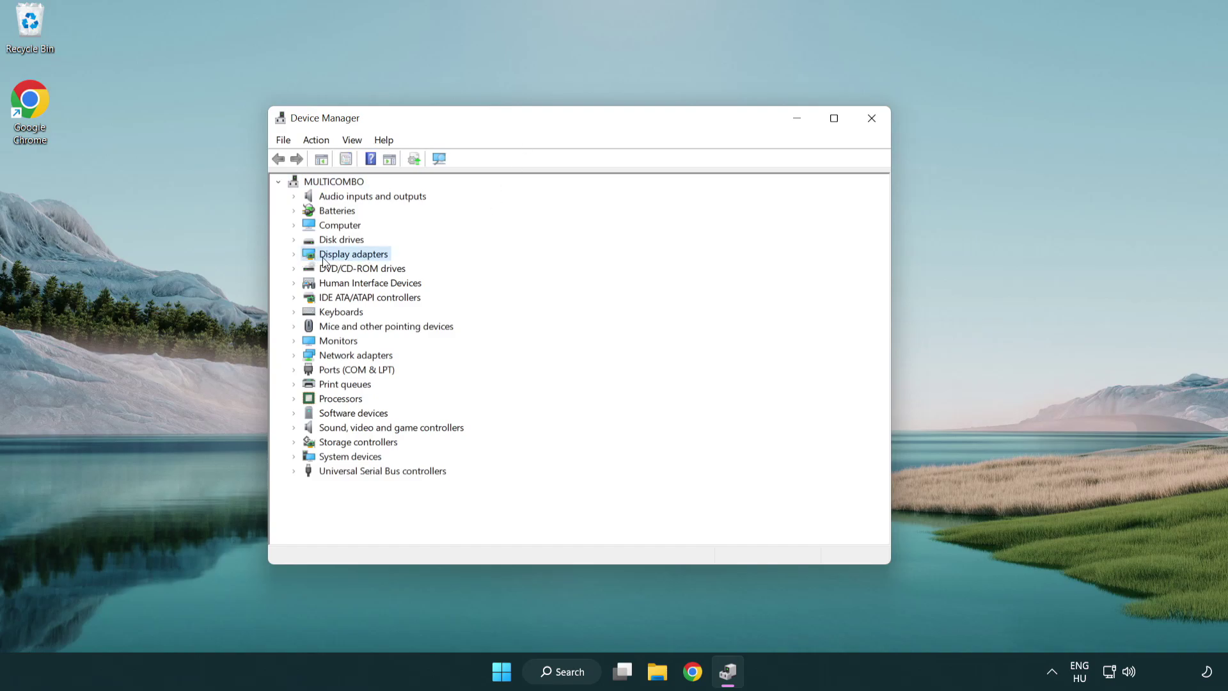
click(293, 254)
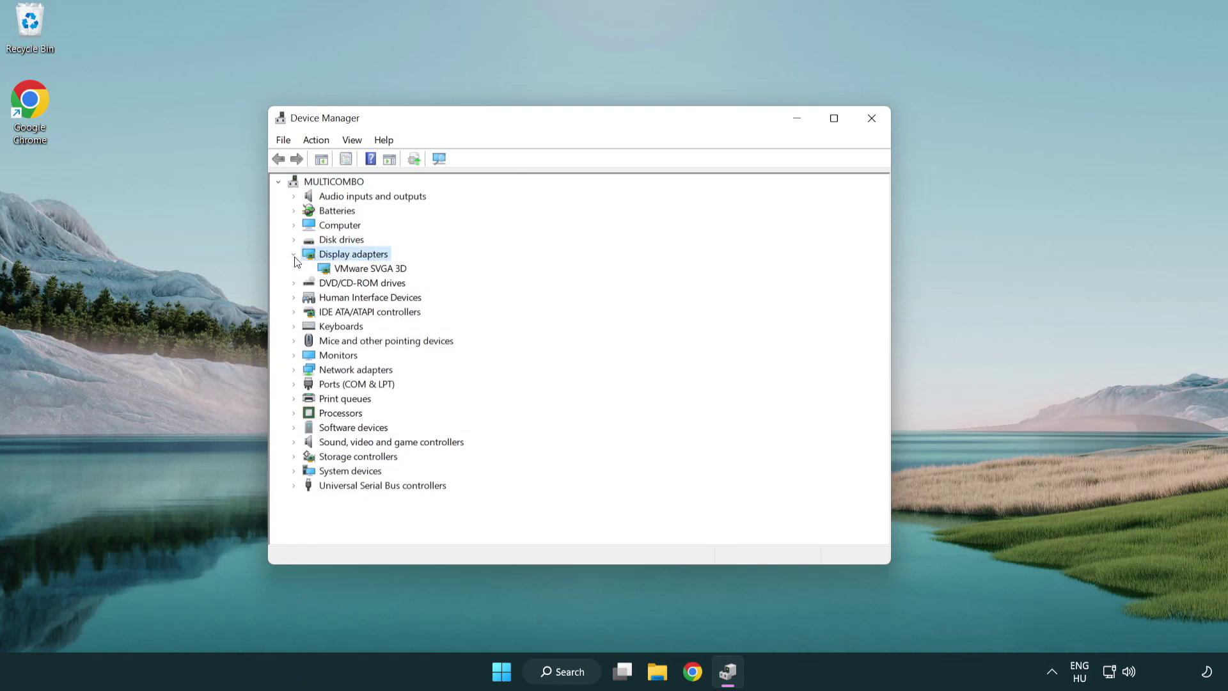
click(364, 277)
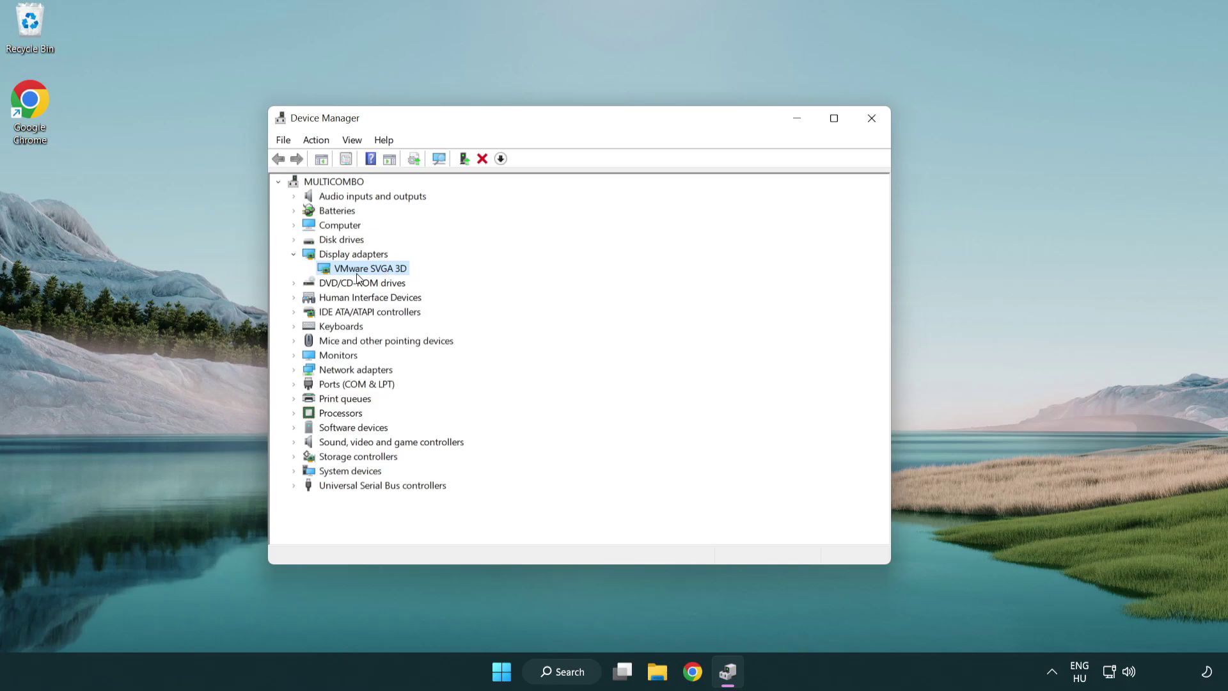
Step: Confirm the VMware SVGA 3D driver is already the best available, then close Device Manager
right_click(365, 275)
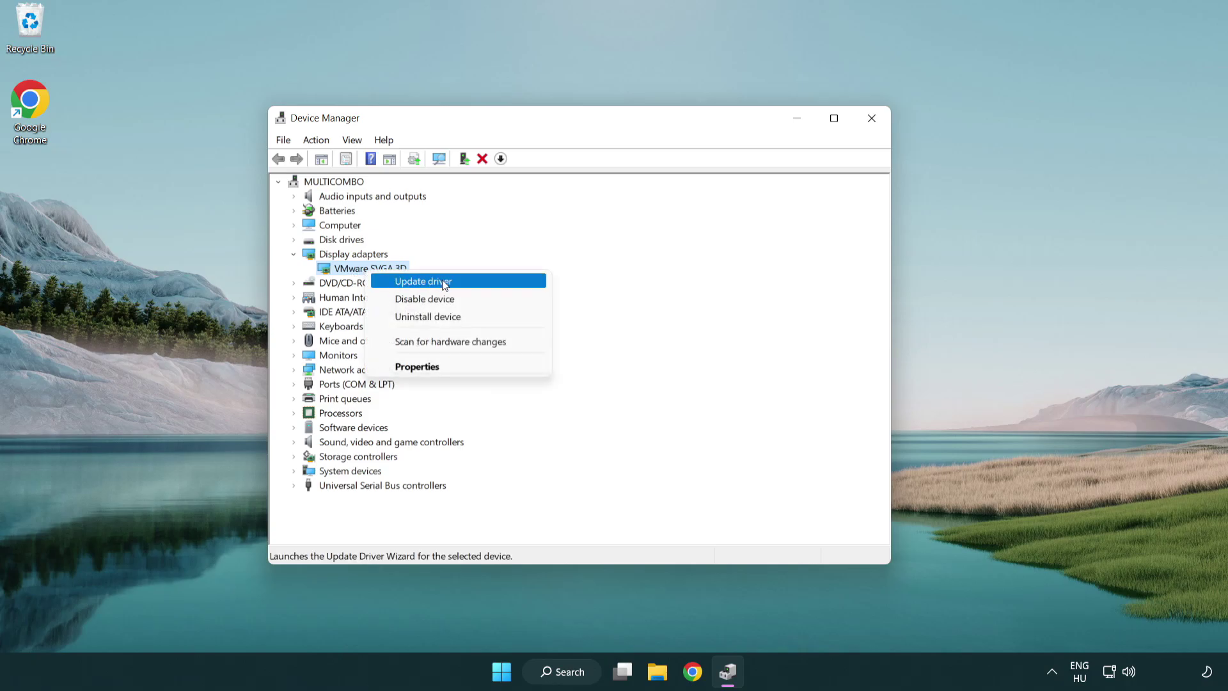
click(482, 279)
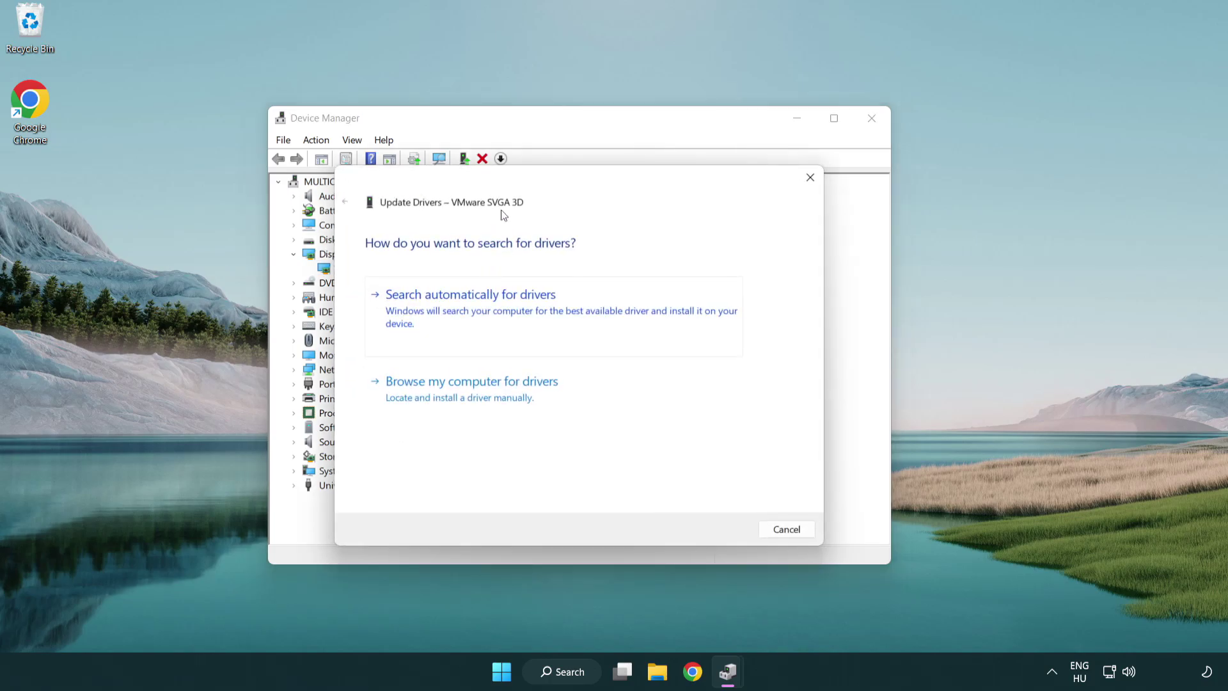
drag(521, 183, 545, 176)
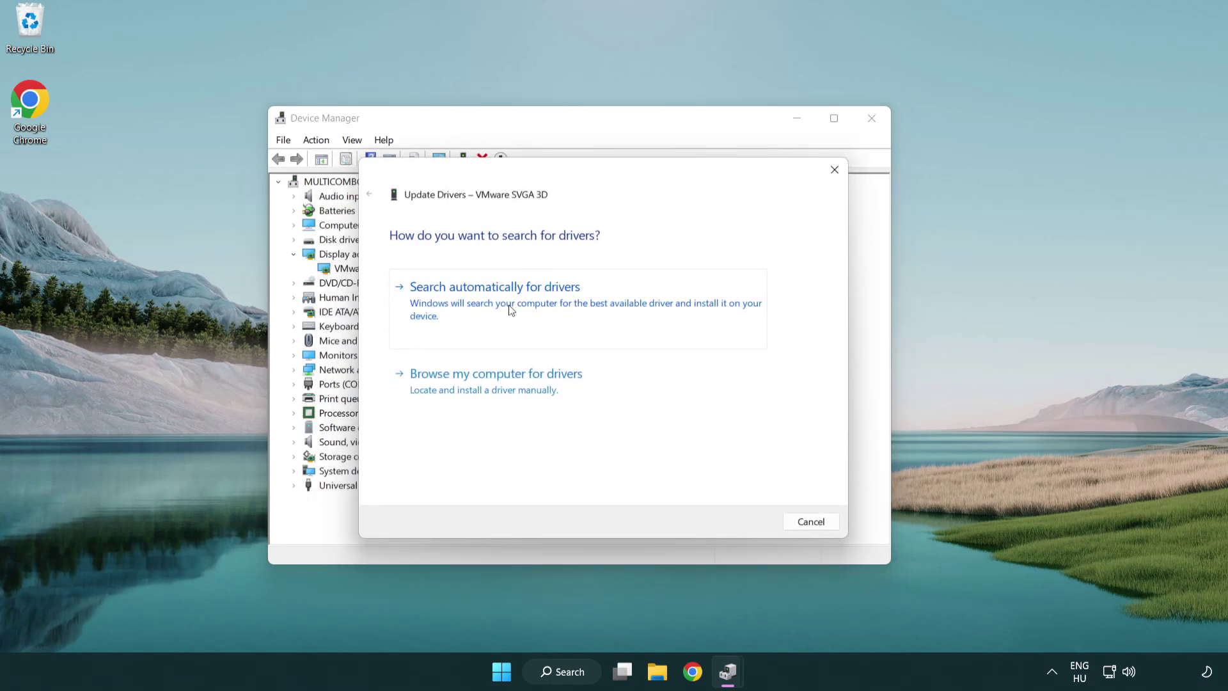
click(539, 303)
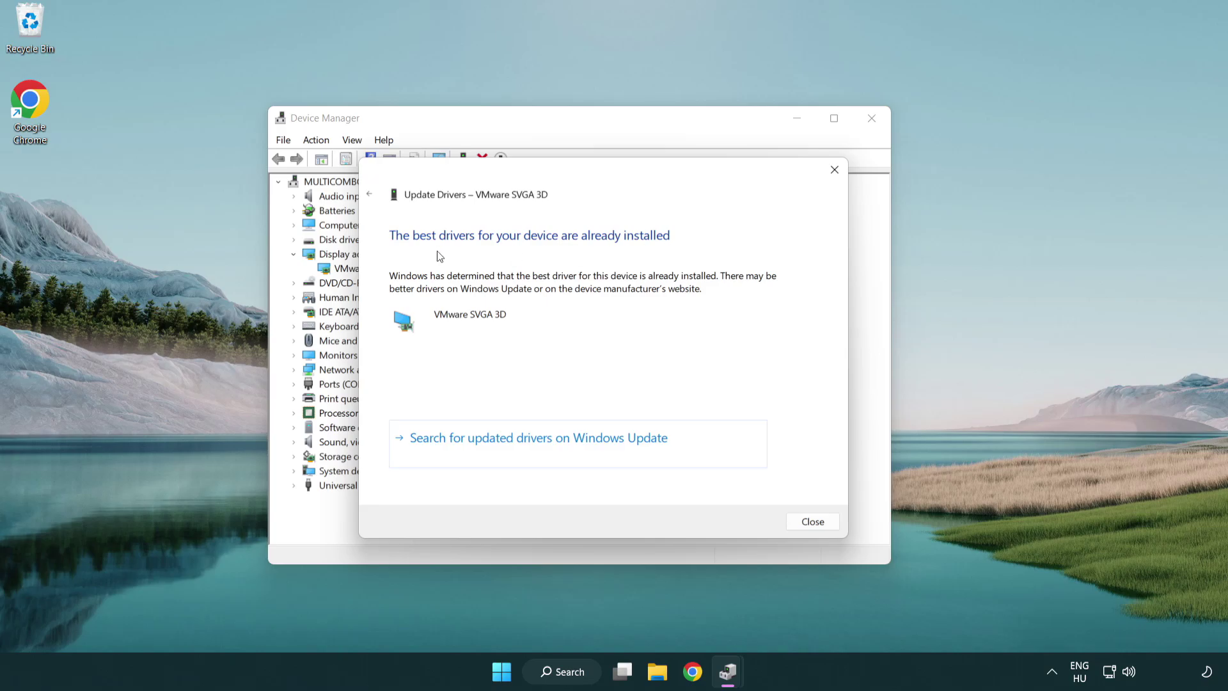
click(813, 523)
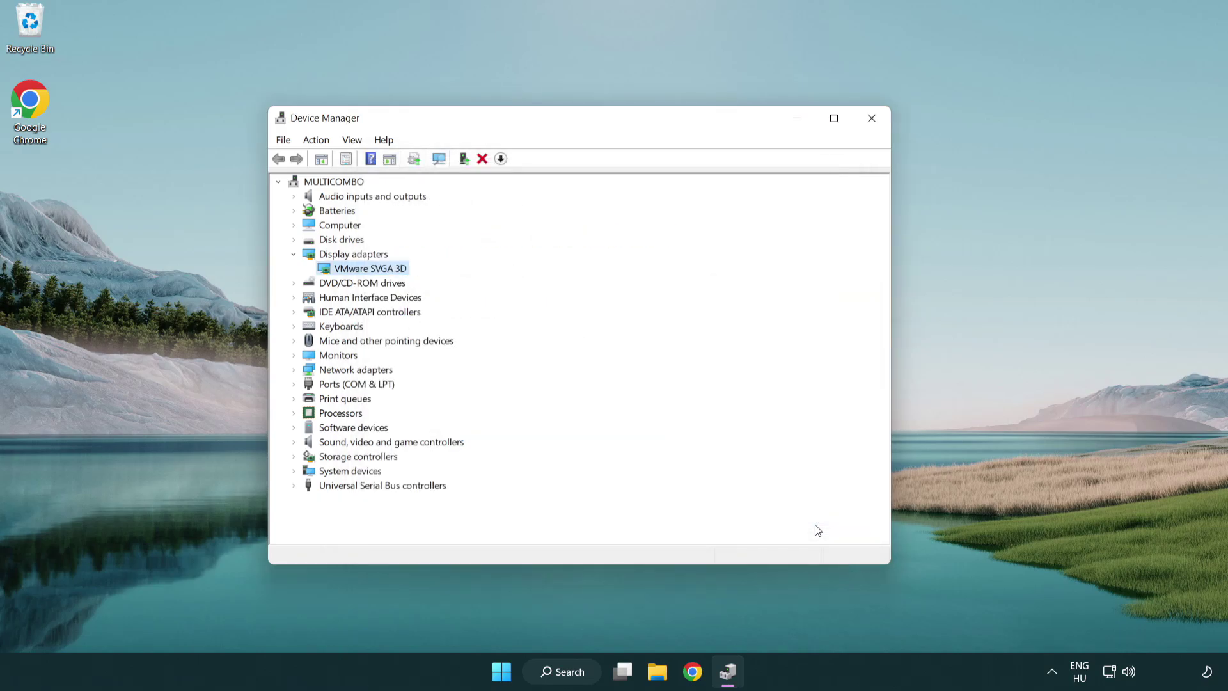
click(871, 119)
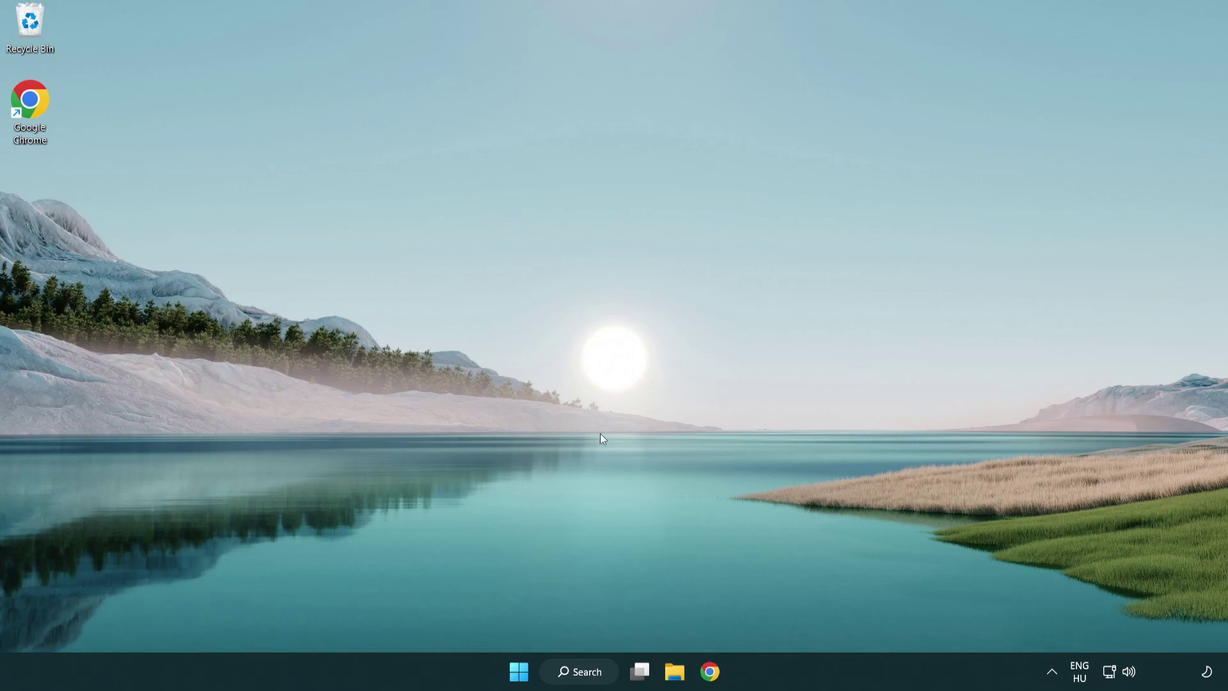
Step: Search 'update' and open the Windows Update settings page
click(588, 672)
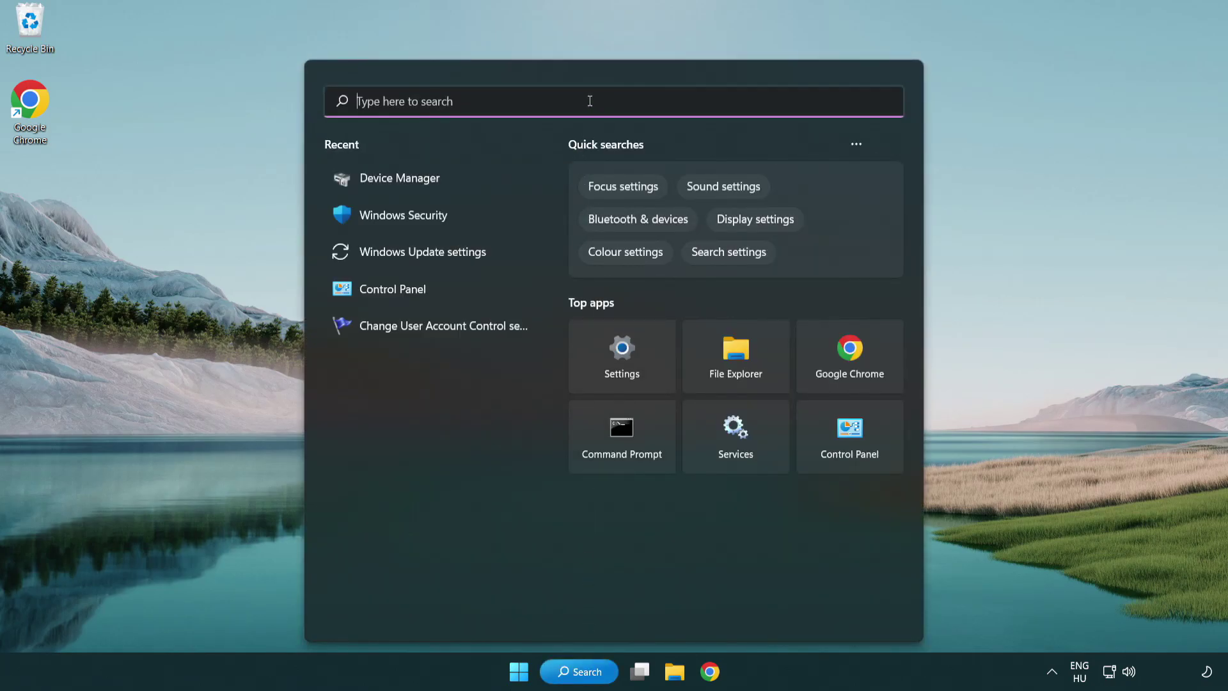
text(update)
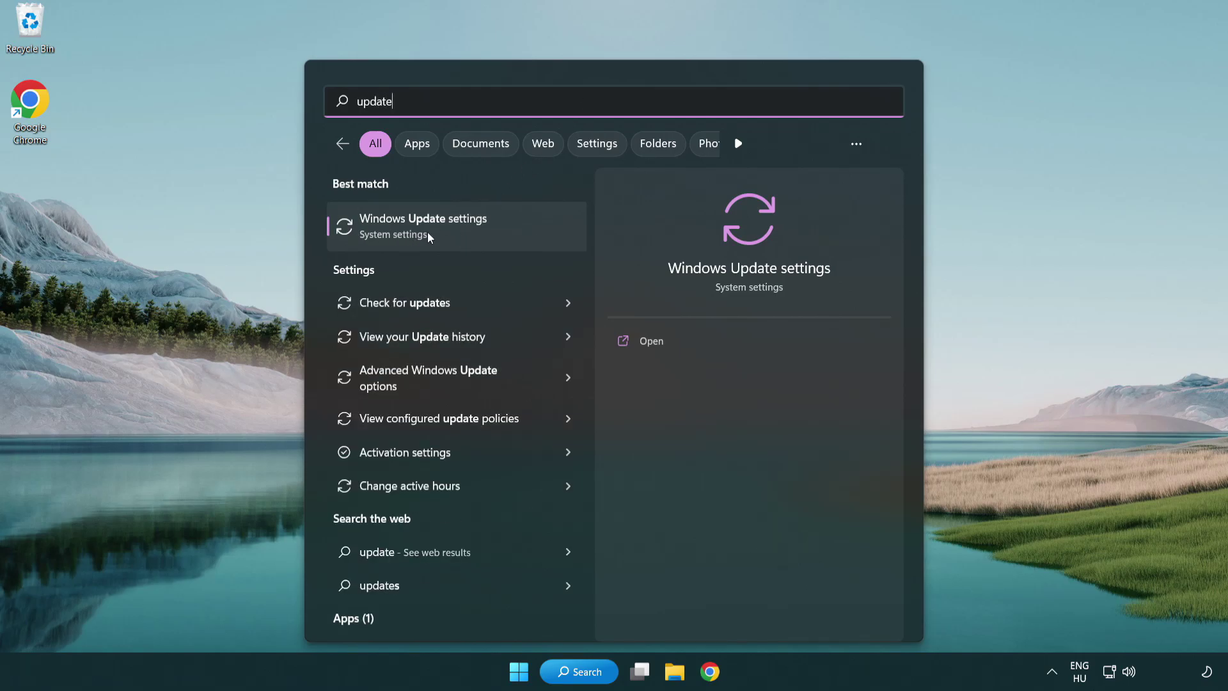
click(478, 230)
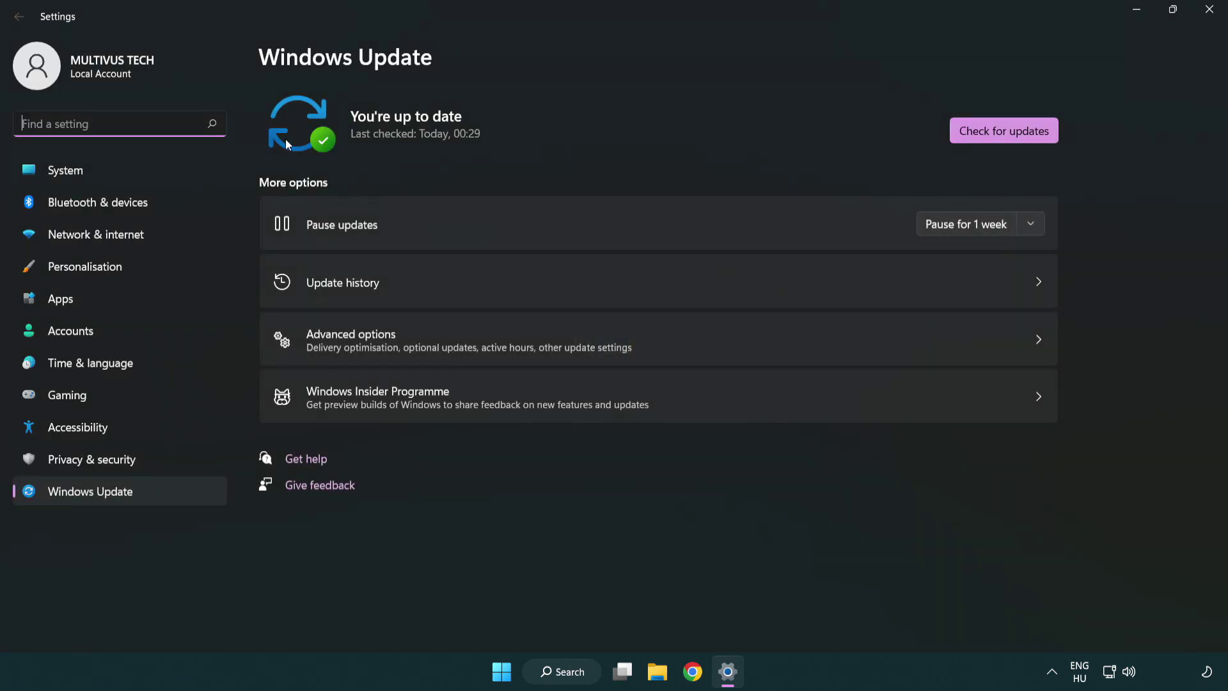
Step: Run an update check, see 'You're up to date', and close Settings
click(1035, 137)
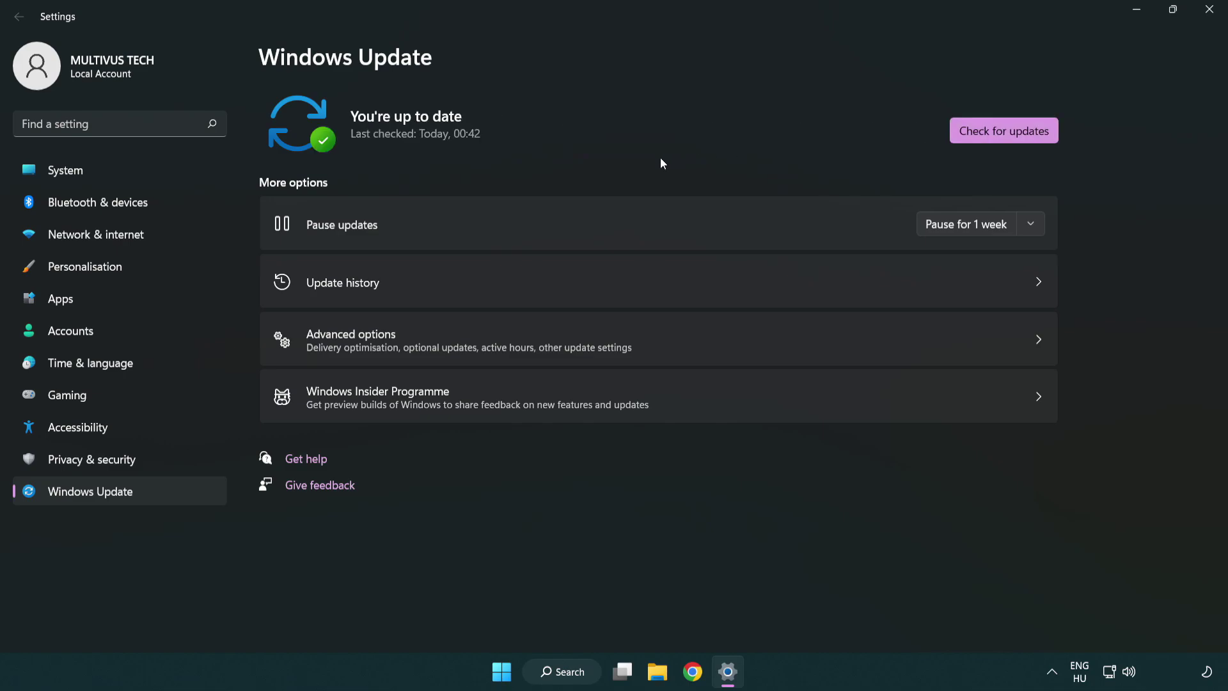
click(1205, 19)
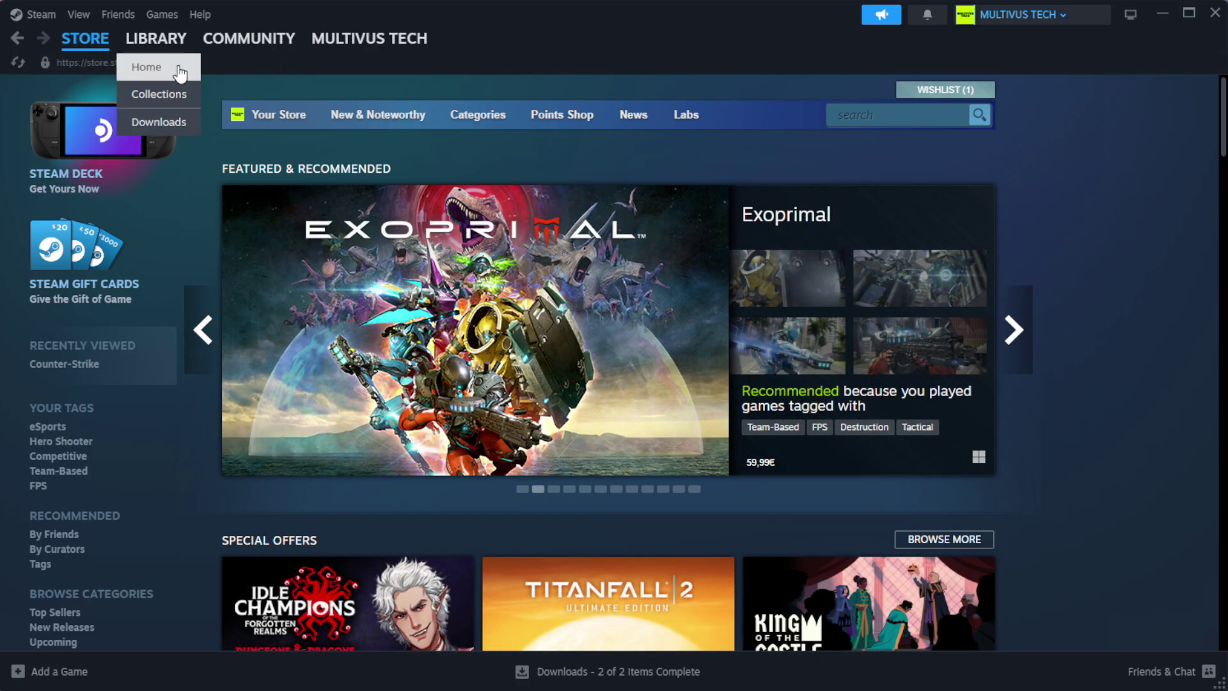
Step: Switch Steam to the Library home view
click(179, 71)
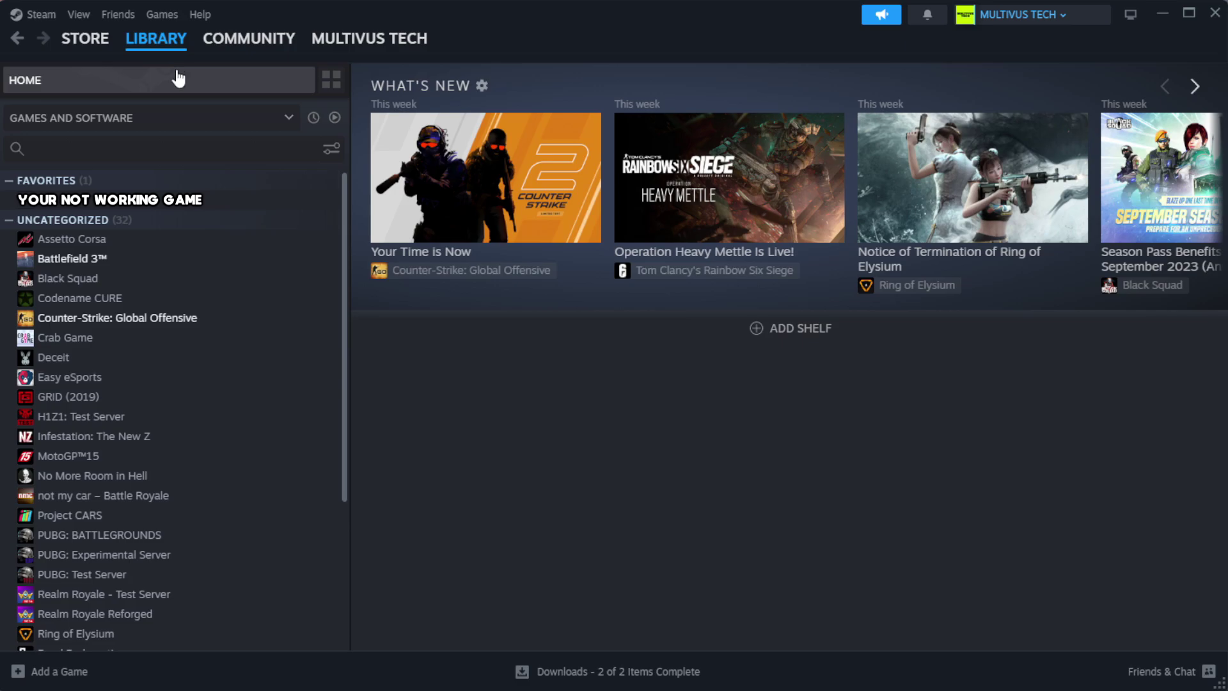
Step: Verify YOUR NOT WORKING GAME's installed files, with all 1039 files validated
right_click(303, 204)
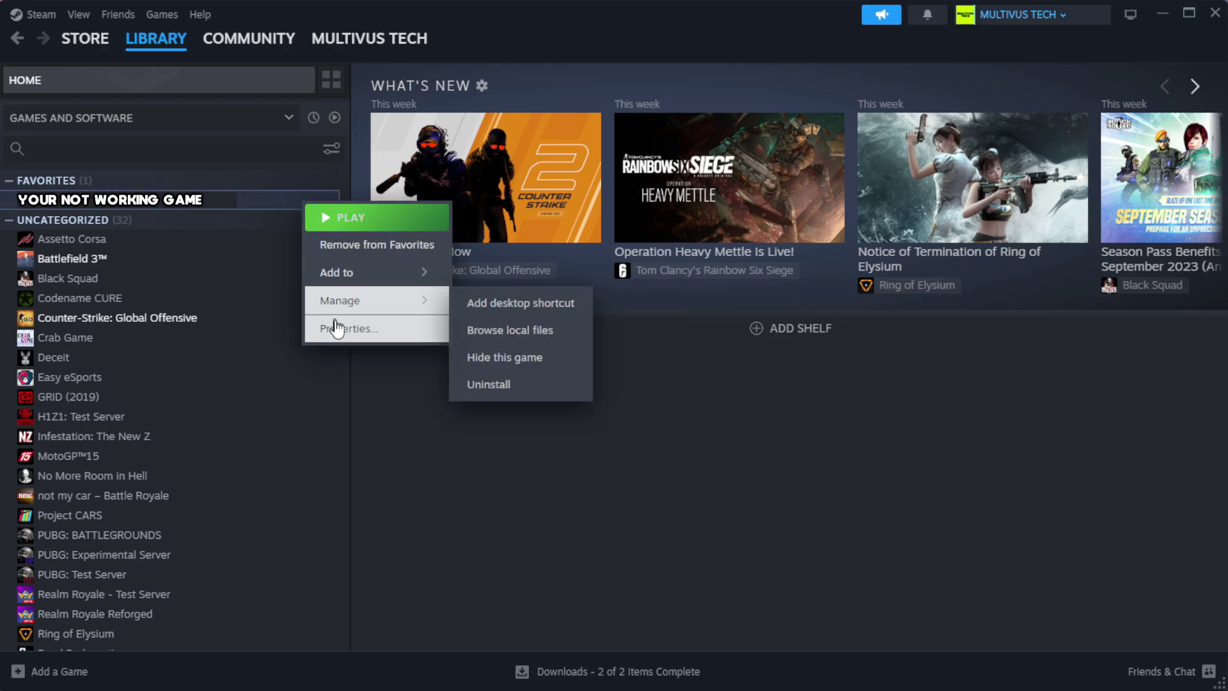
click(384, 332)
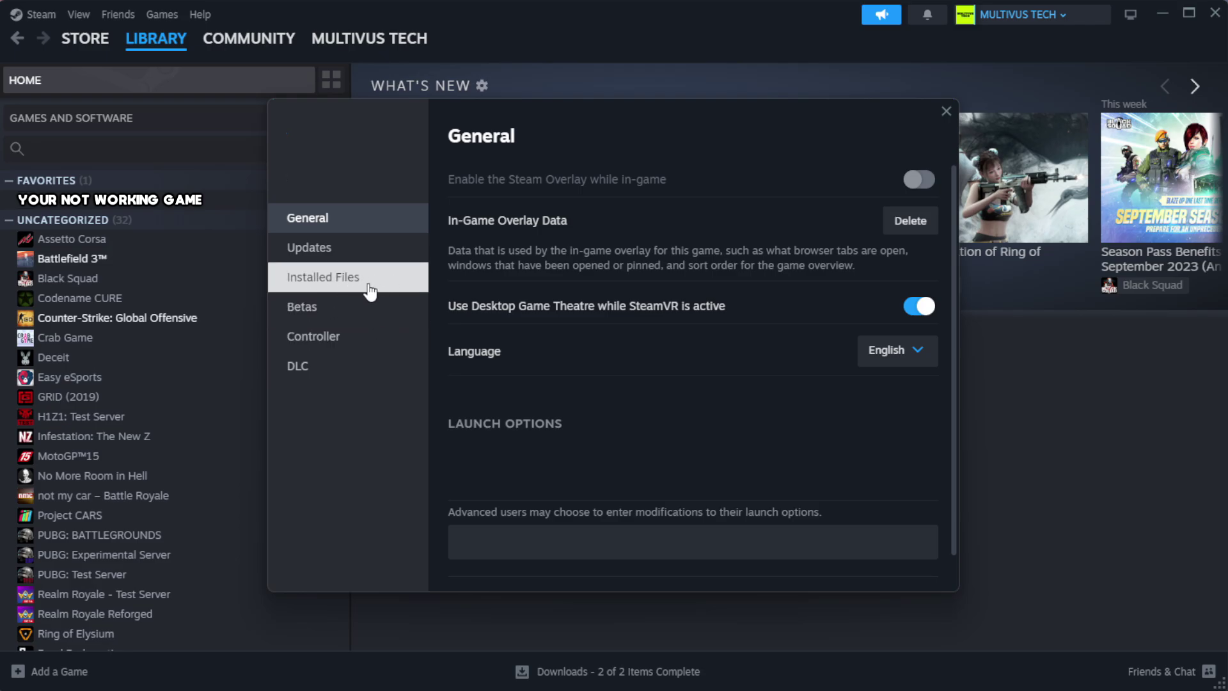
click(403, 291)
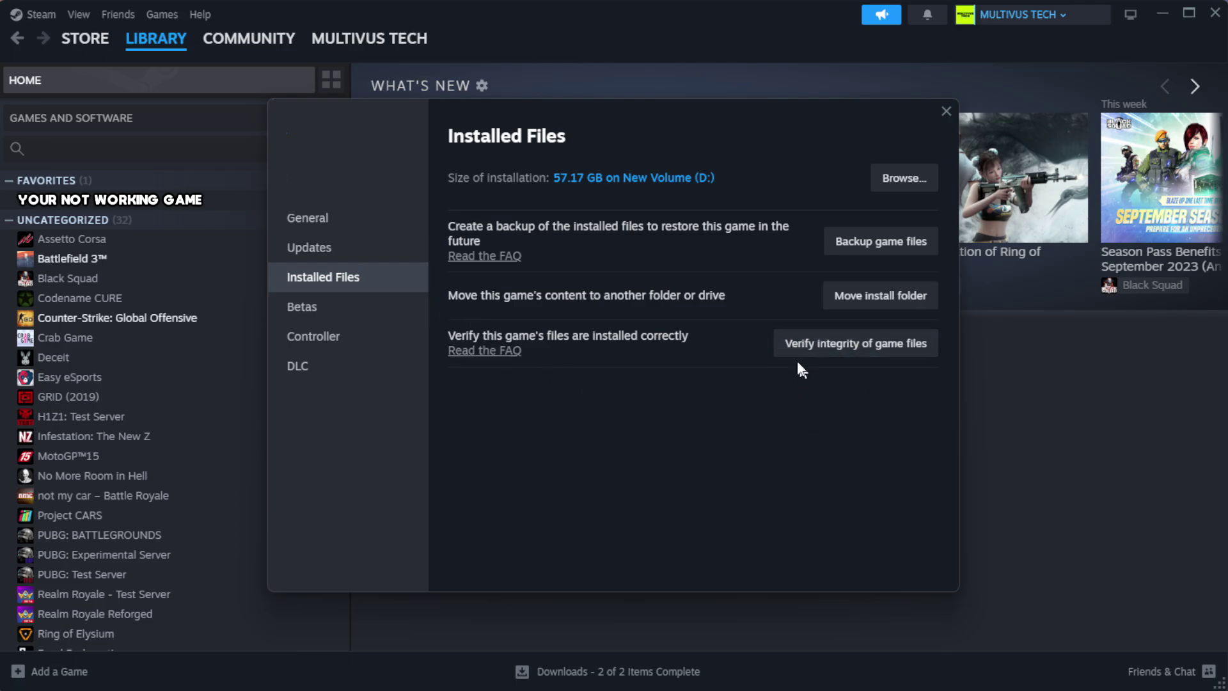
click(861, 346)
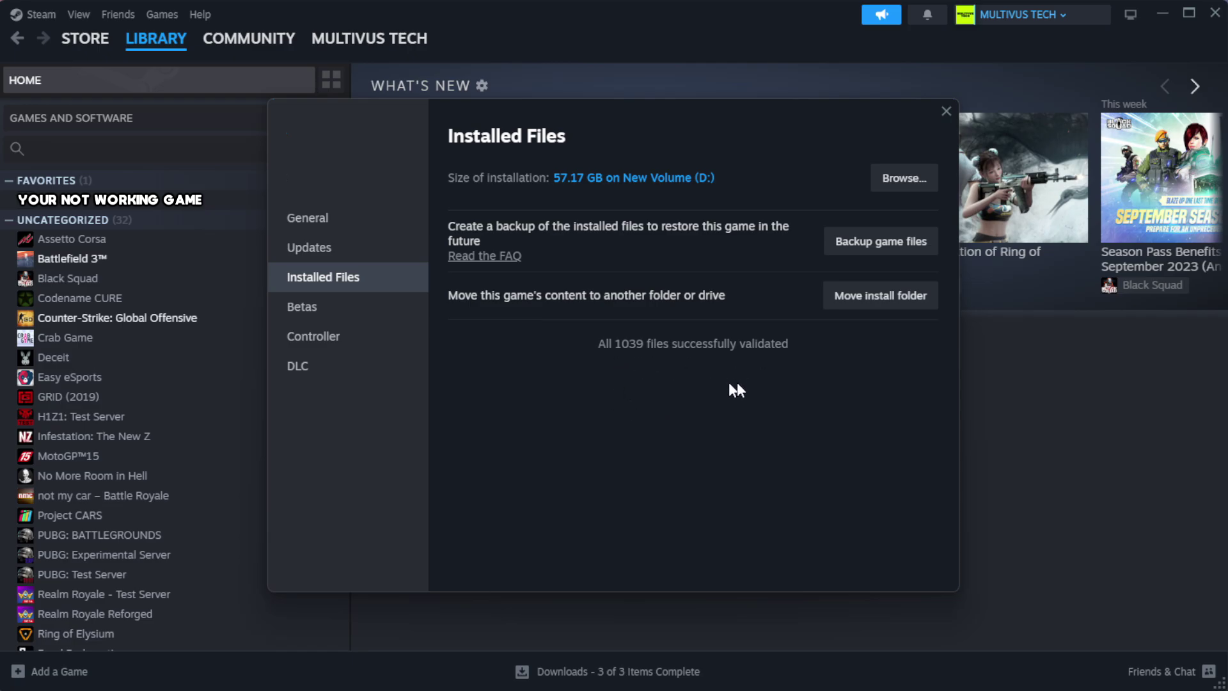
Step: Open the game's install folder and the YOUR NOT WORKING GAME shortcut's Properties
click(901, 179)
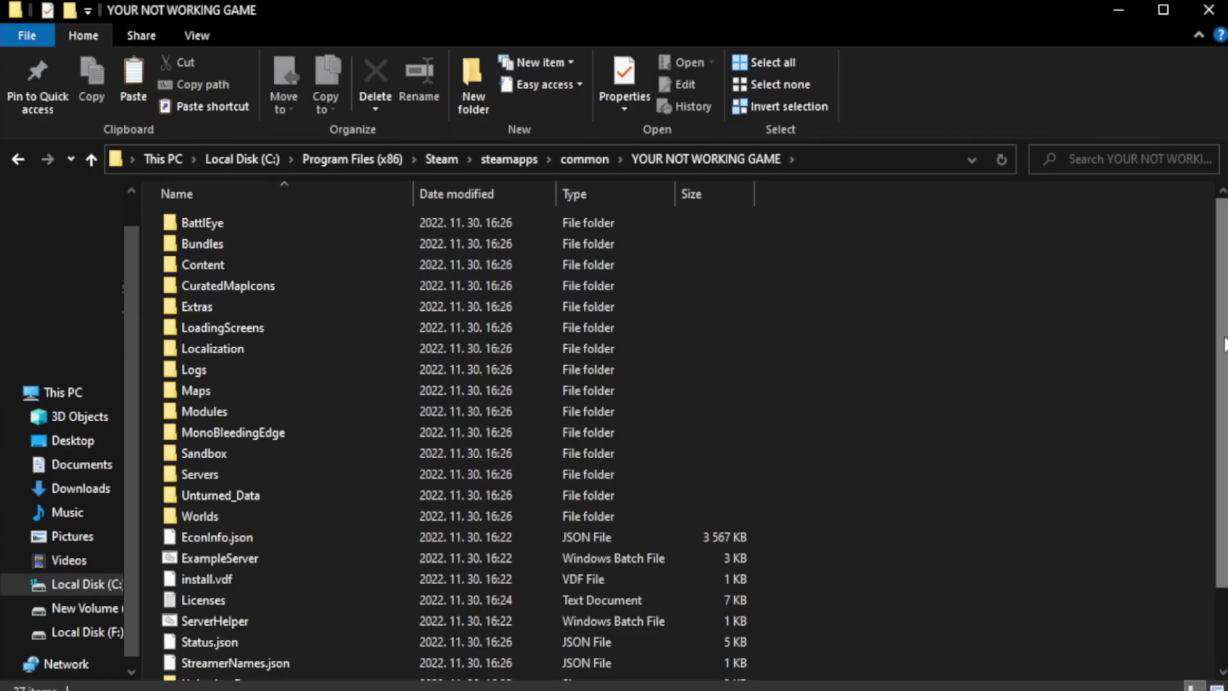
drag(1222, 342, 1227, 458)
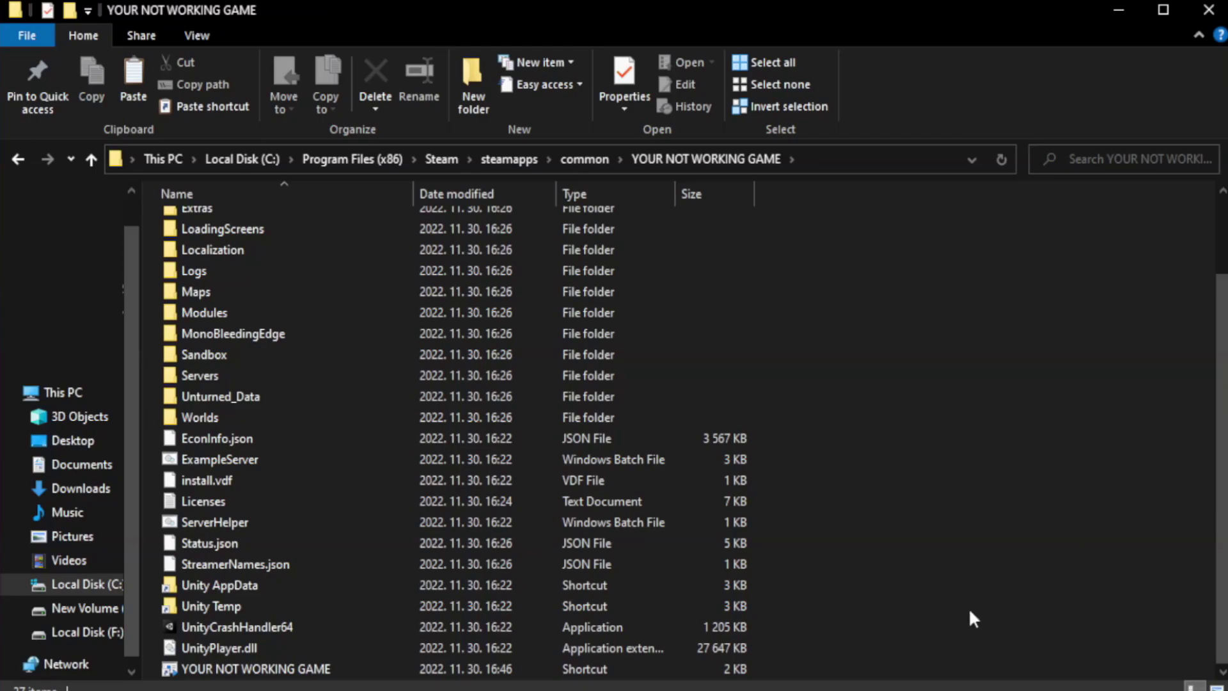
click(447, 671)
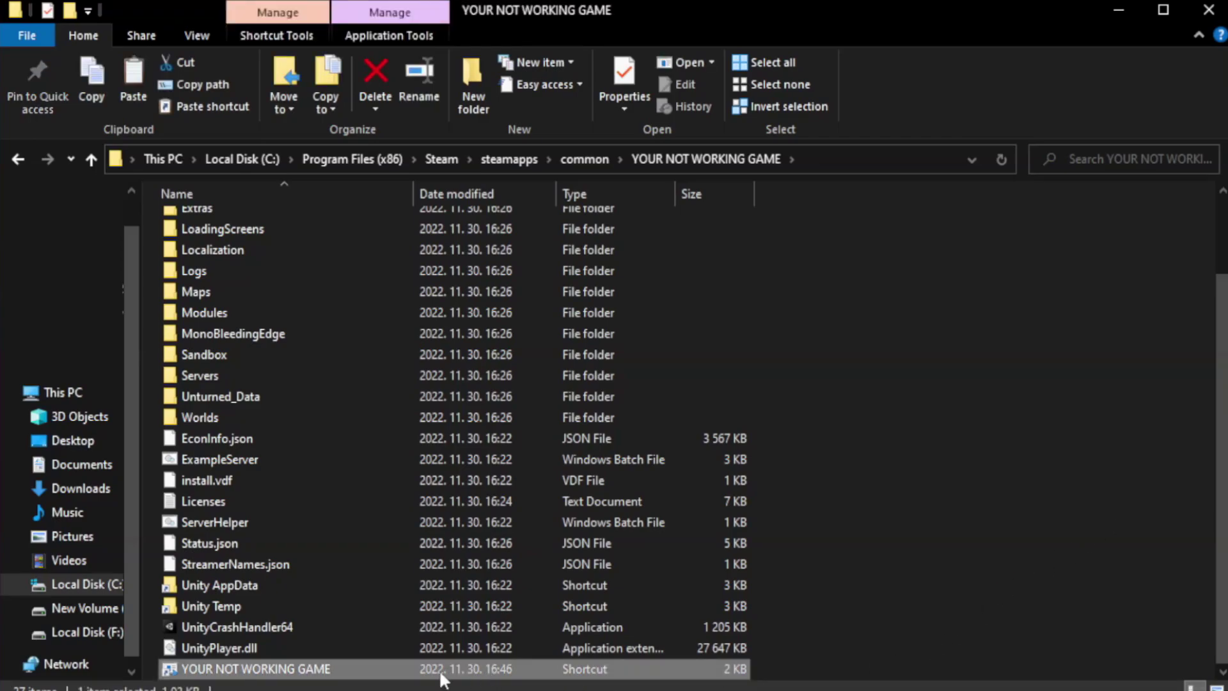
right_click(410, 665)
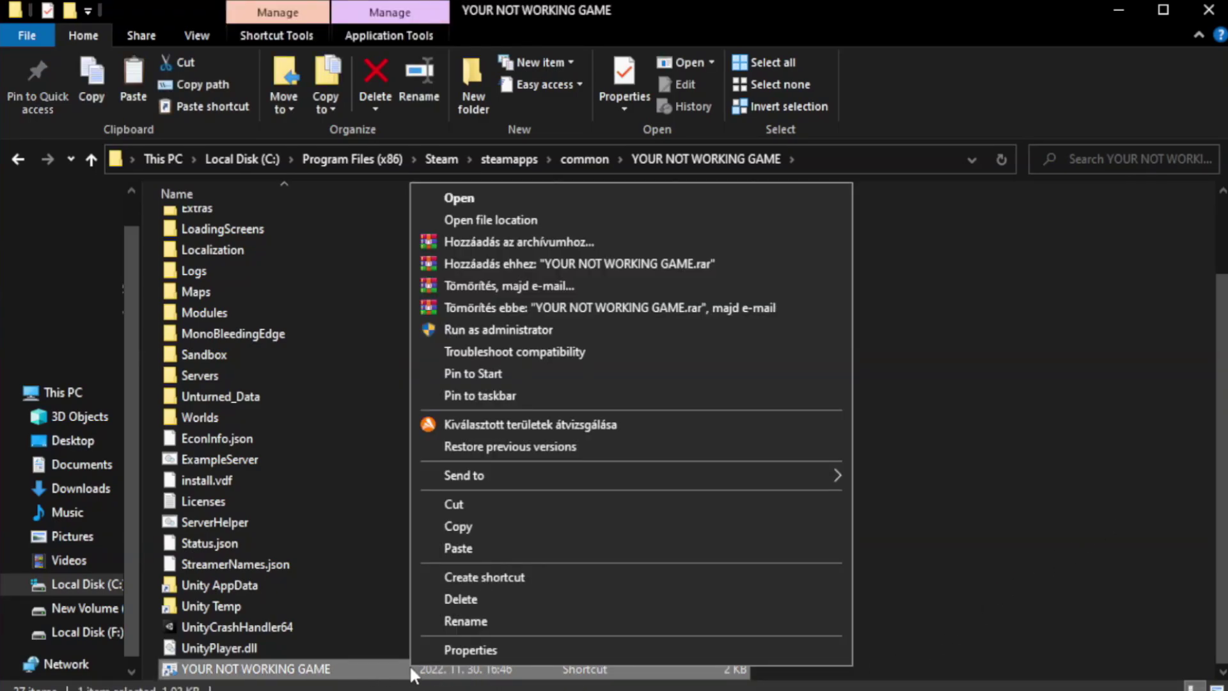
click(626, 651)
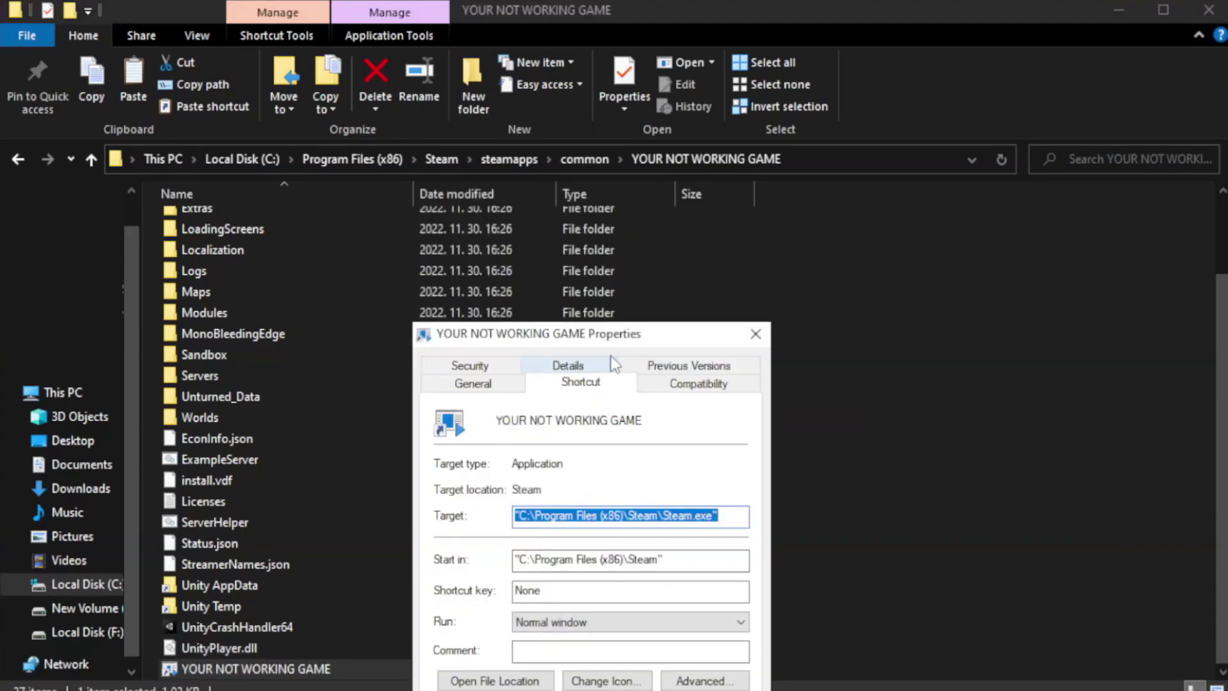
Step: Give the shortcut Windows 8 compatibility, administrator rights and no fullscreen optimizations
drag(618, 340, 617, 126)
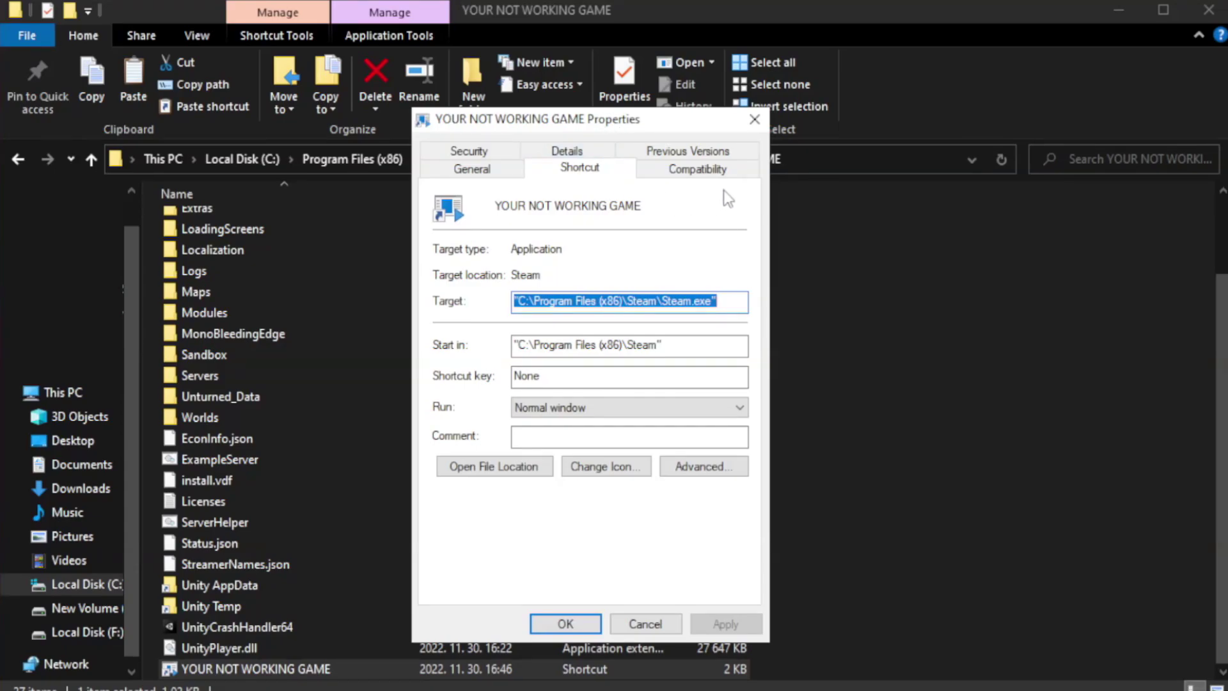
click(690, 177)
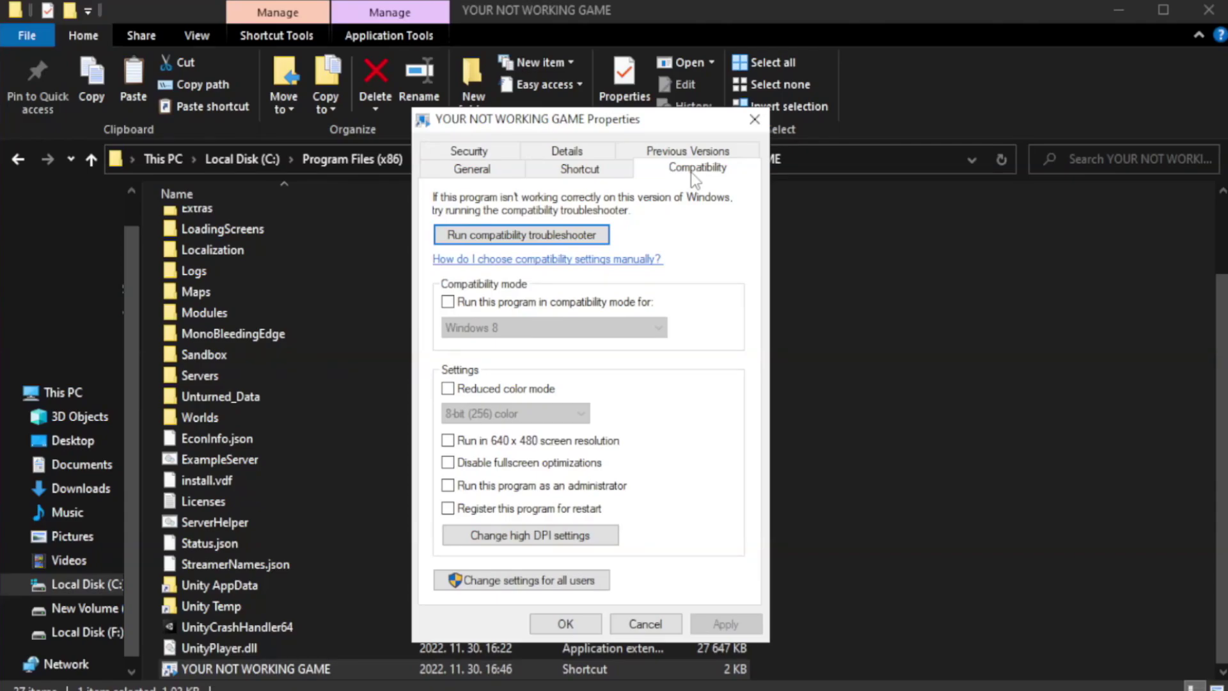
click(487, 307)
click(523, 326)
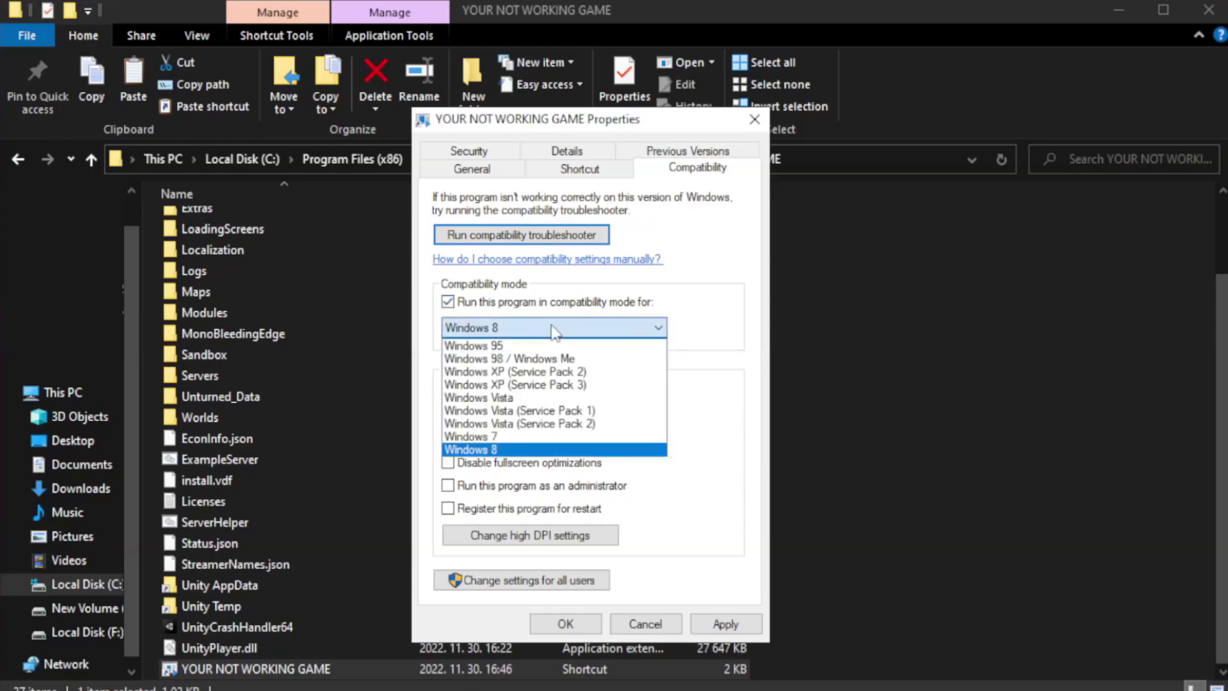
click(519, 449)
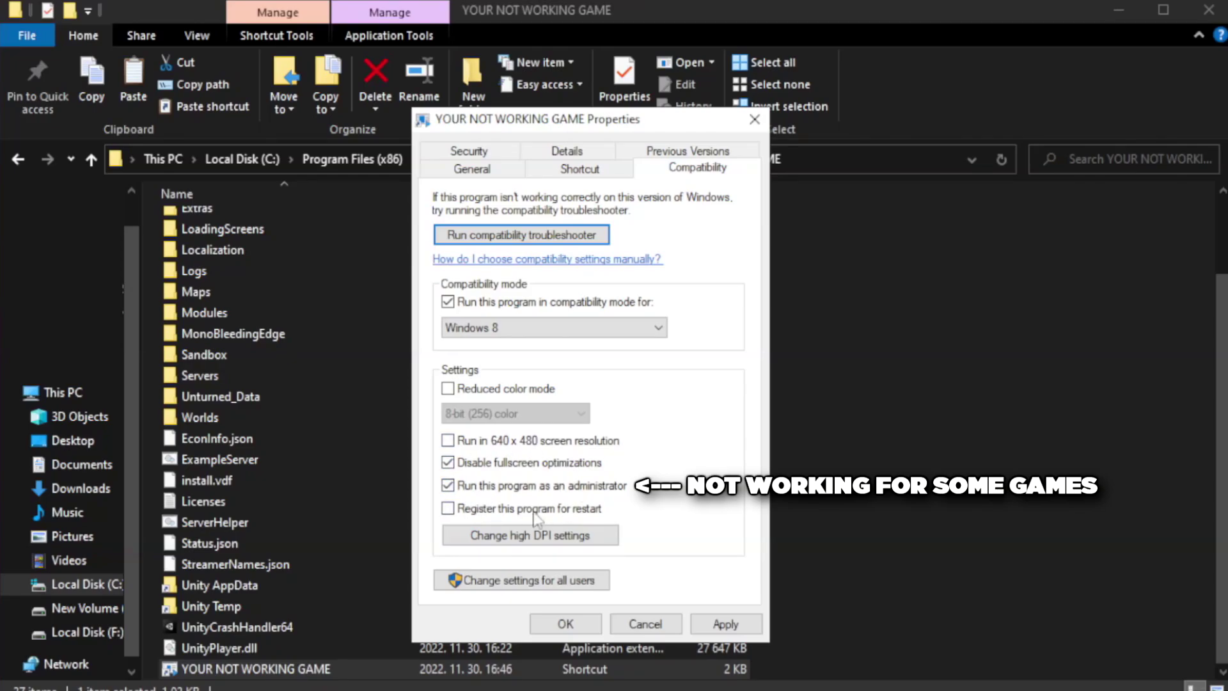
click(723, 628)
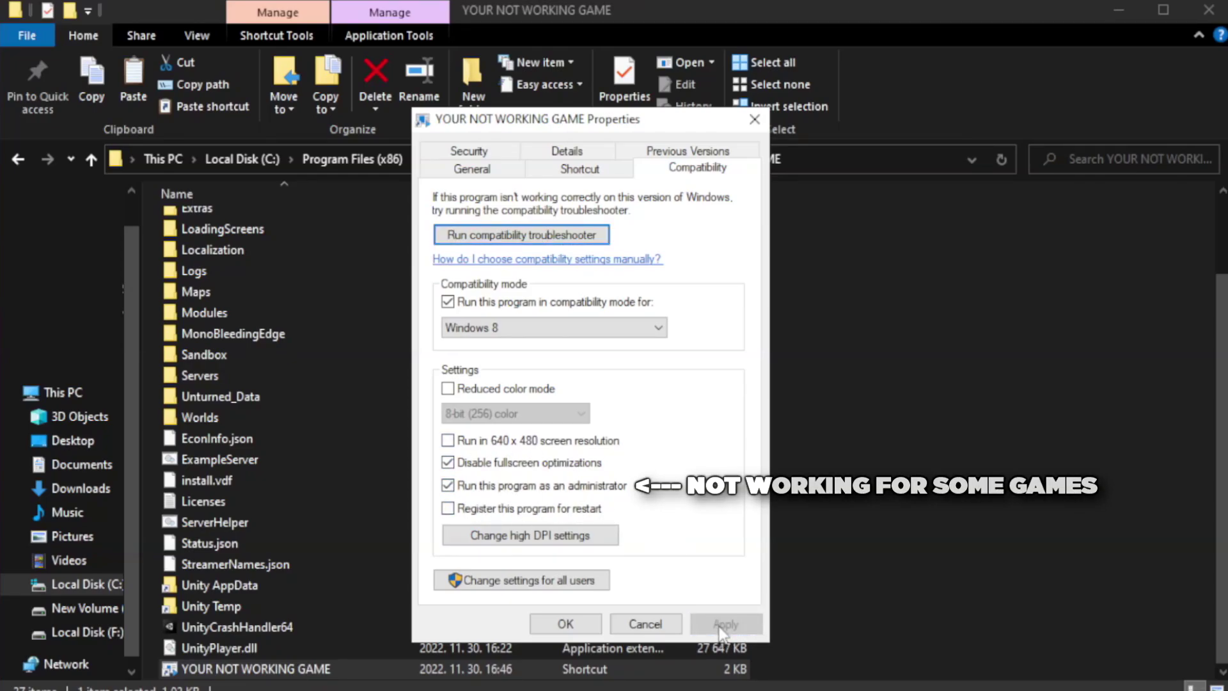
click(562, 625)
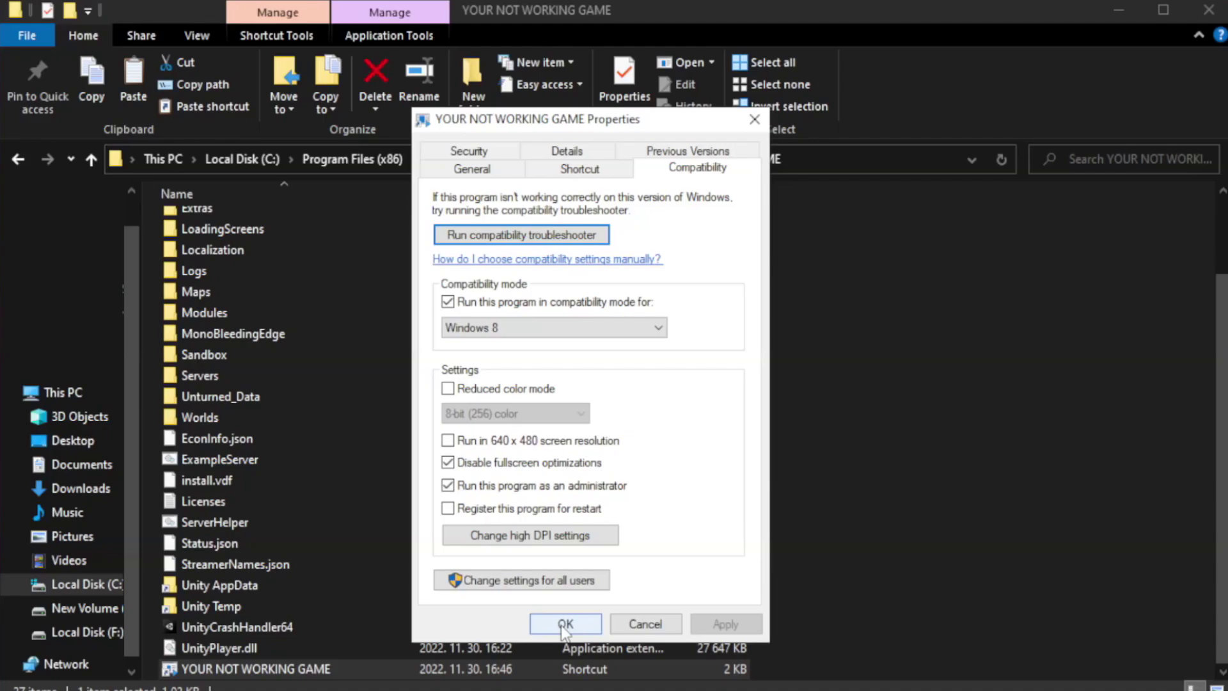
click(564, 625)
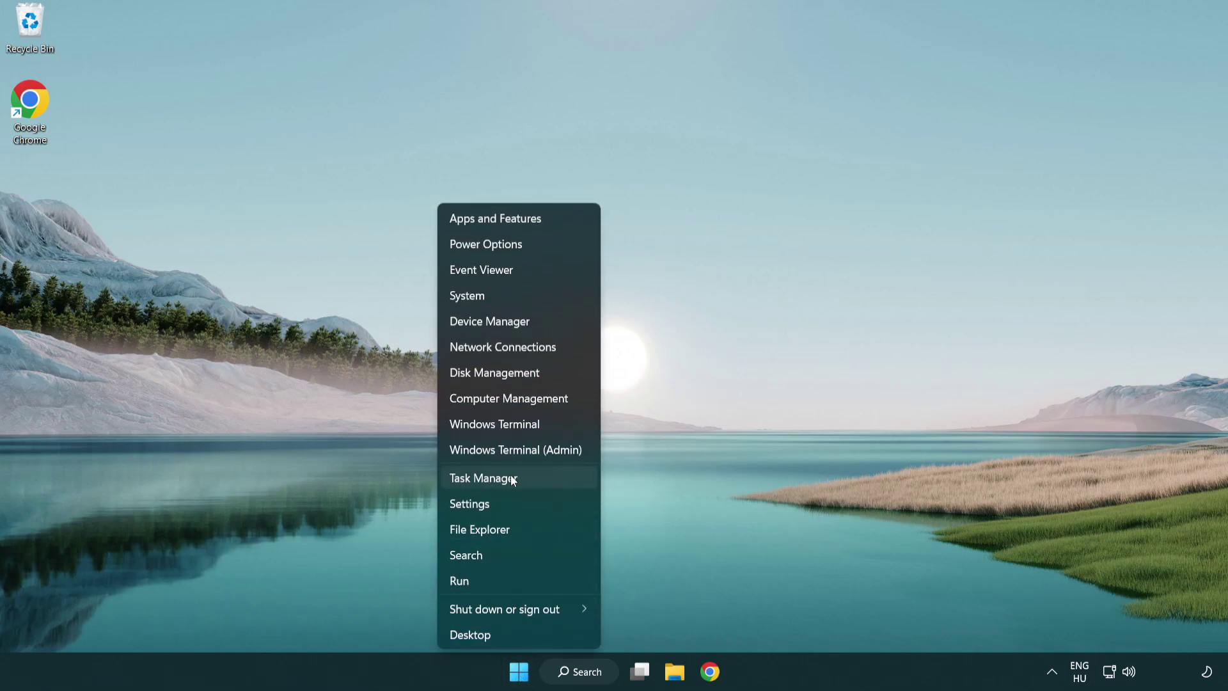
Step: In Task Manager's Startup list, disable Terminal and Phone Link
click(541, 483)
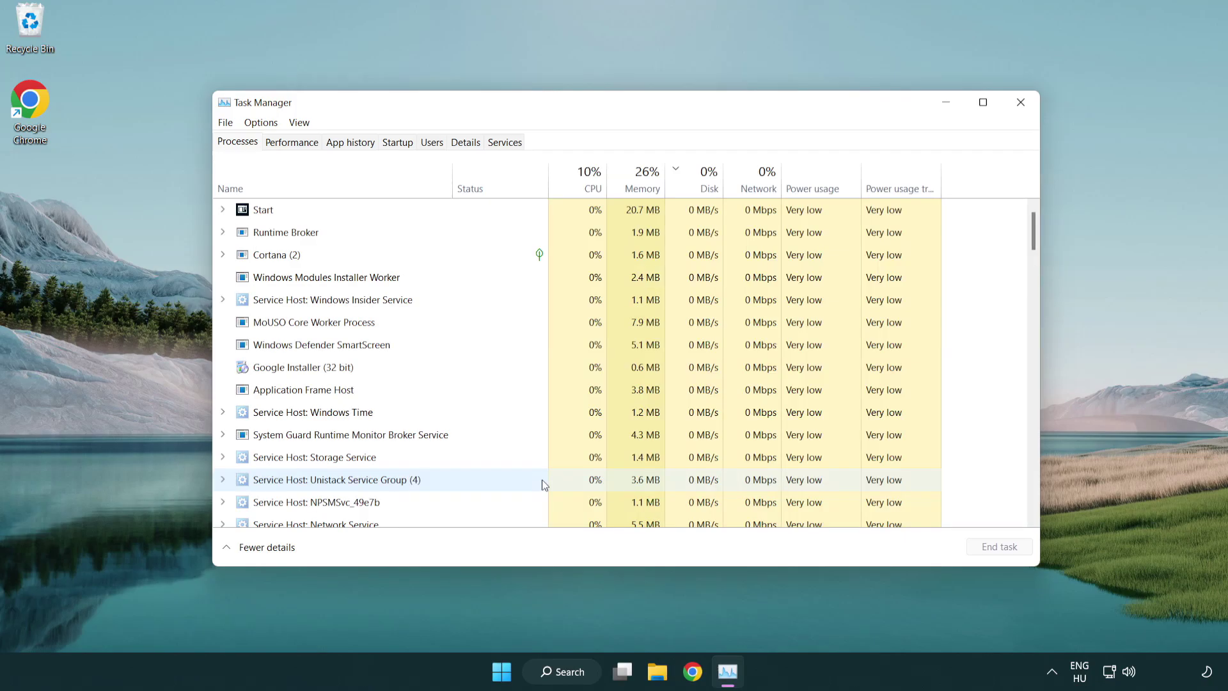
click(397, 144)
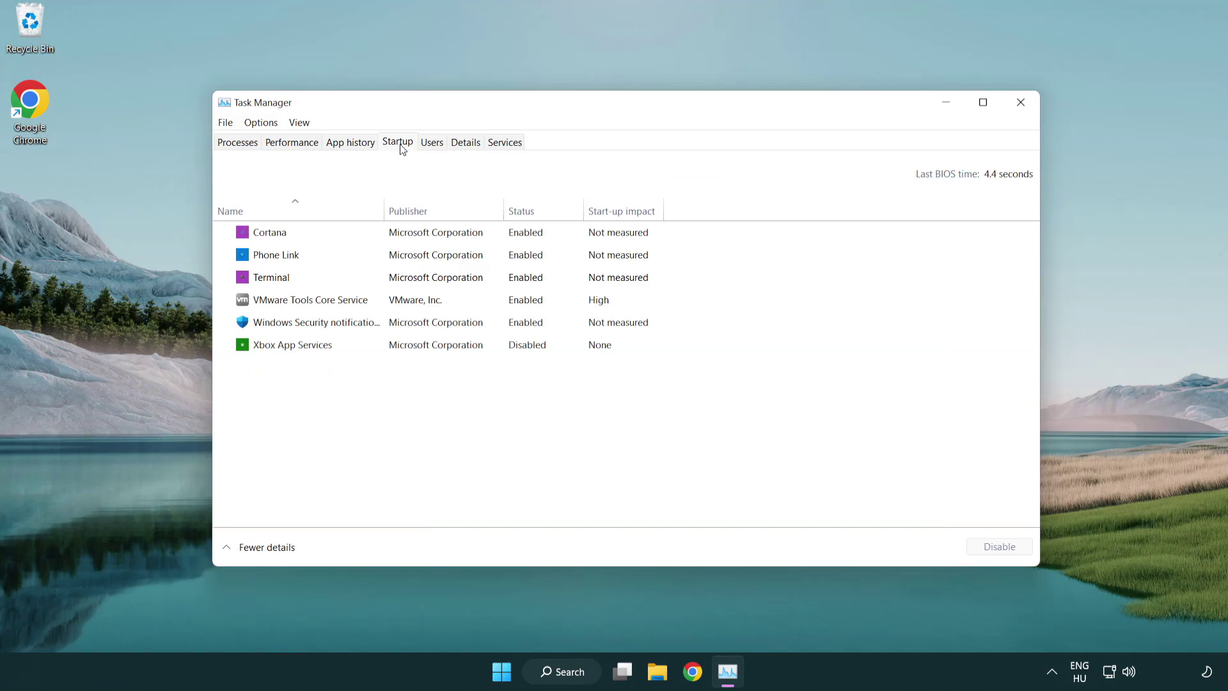
click(401, 280)
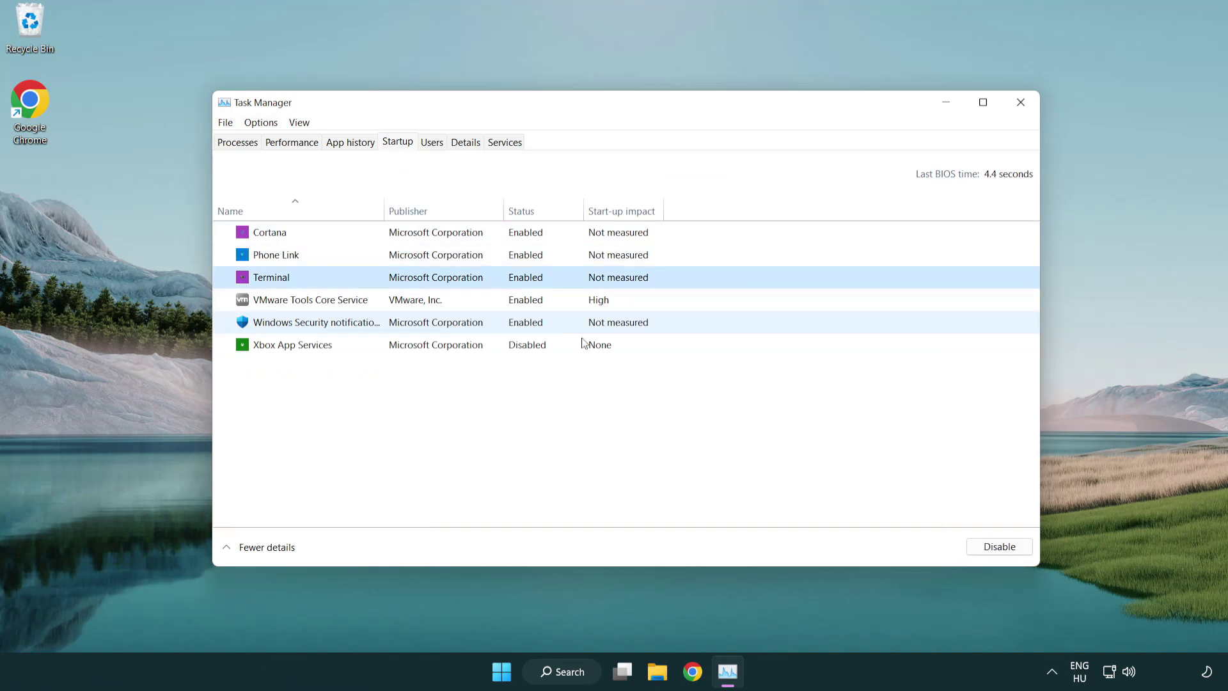
click(978, 547)
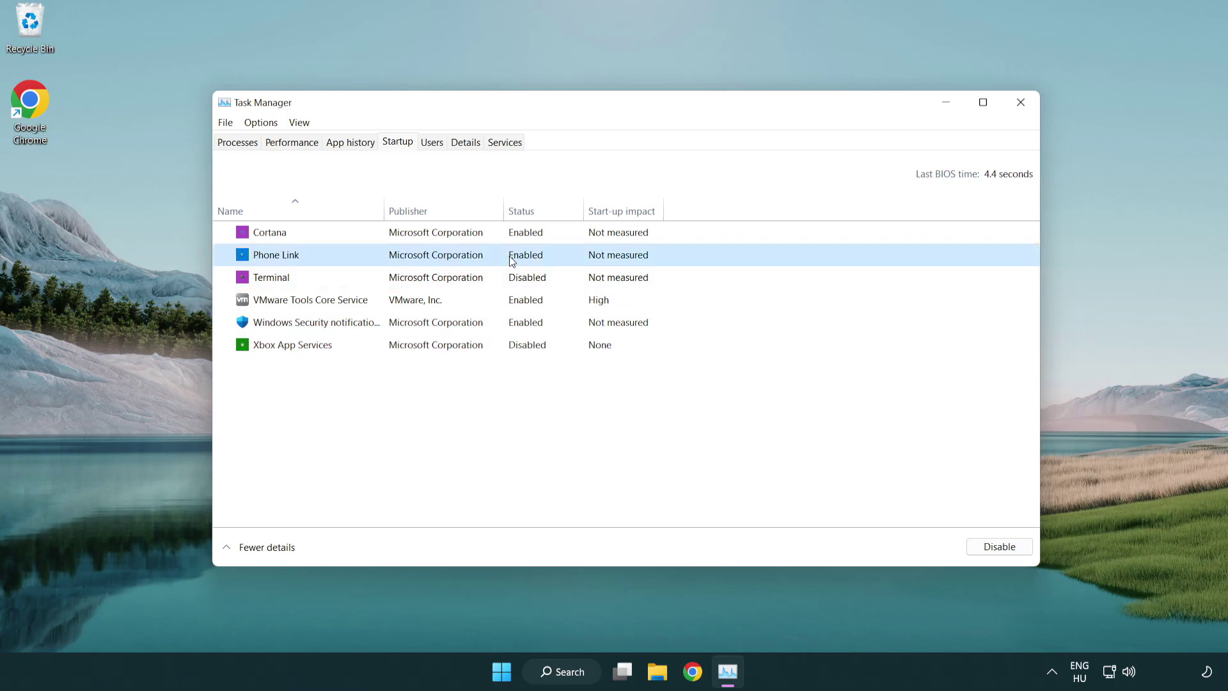
click(997, 547)
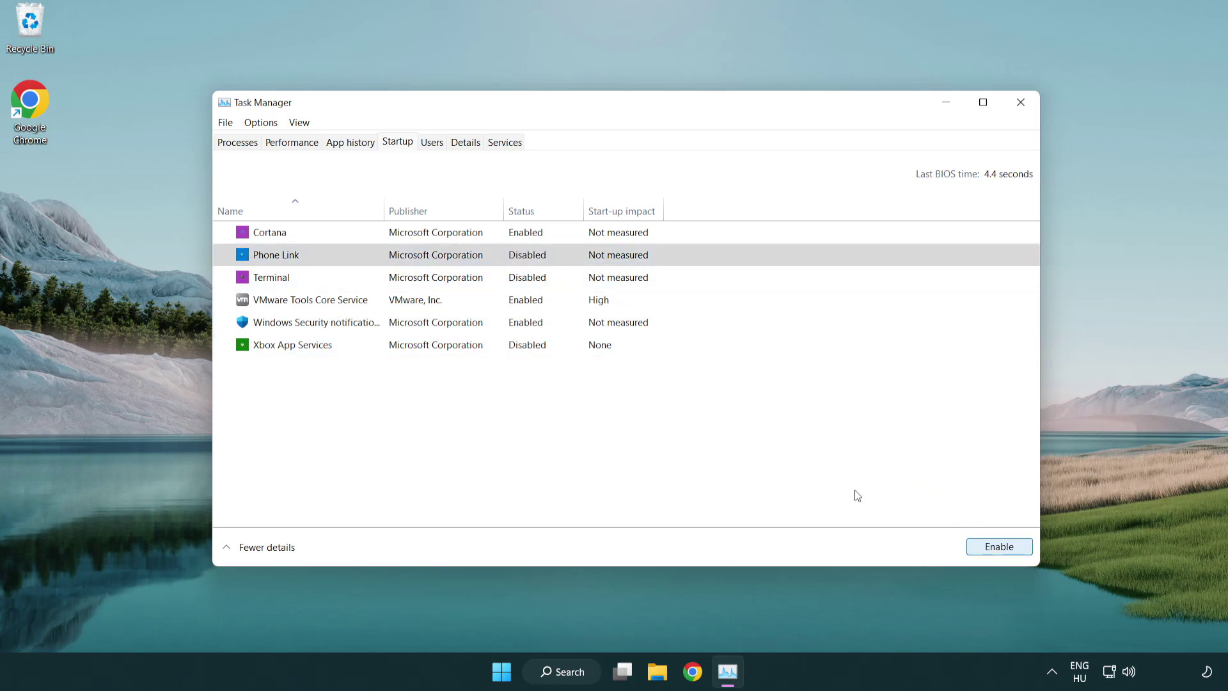
Step: Disable Cortana and the Windows Security notifier at startup, then close Task Manager
click(439, 238)
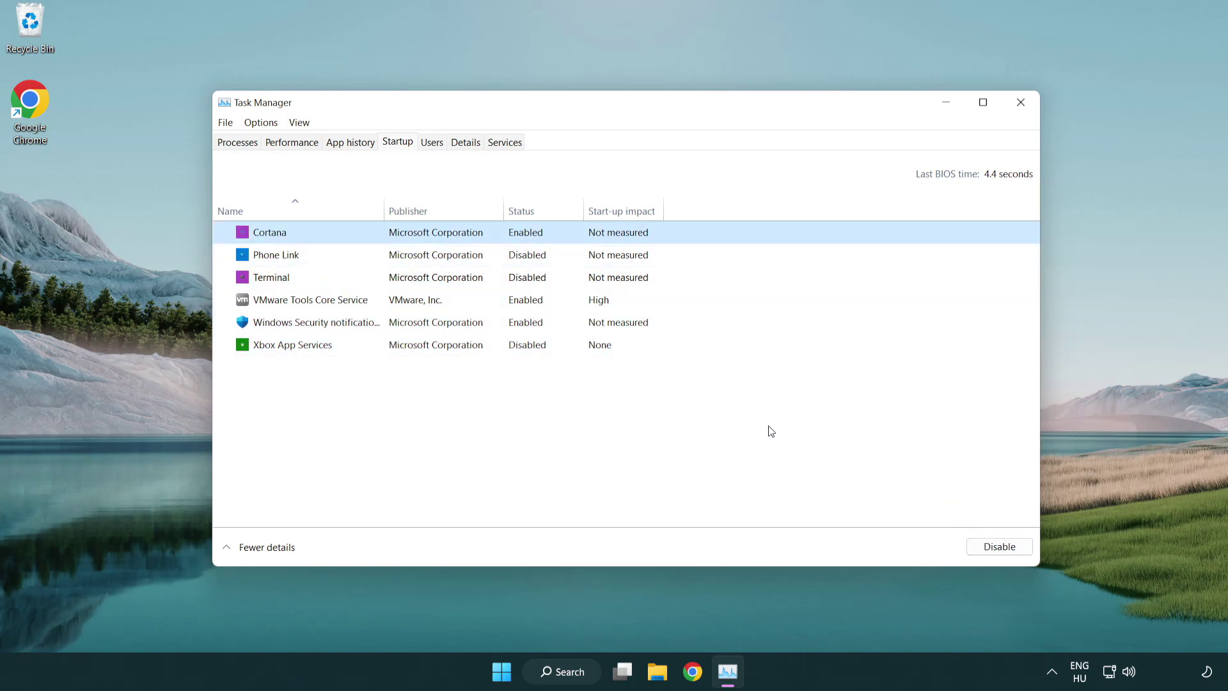
click(999, 546)
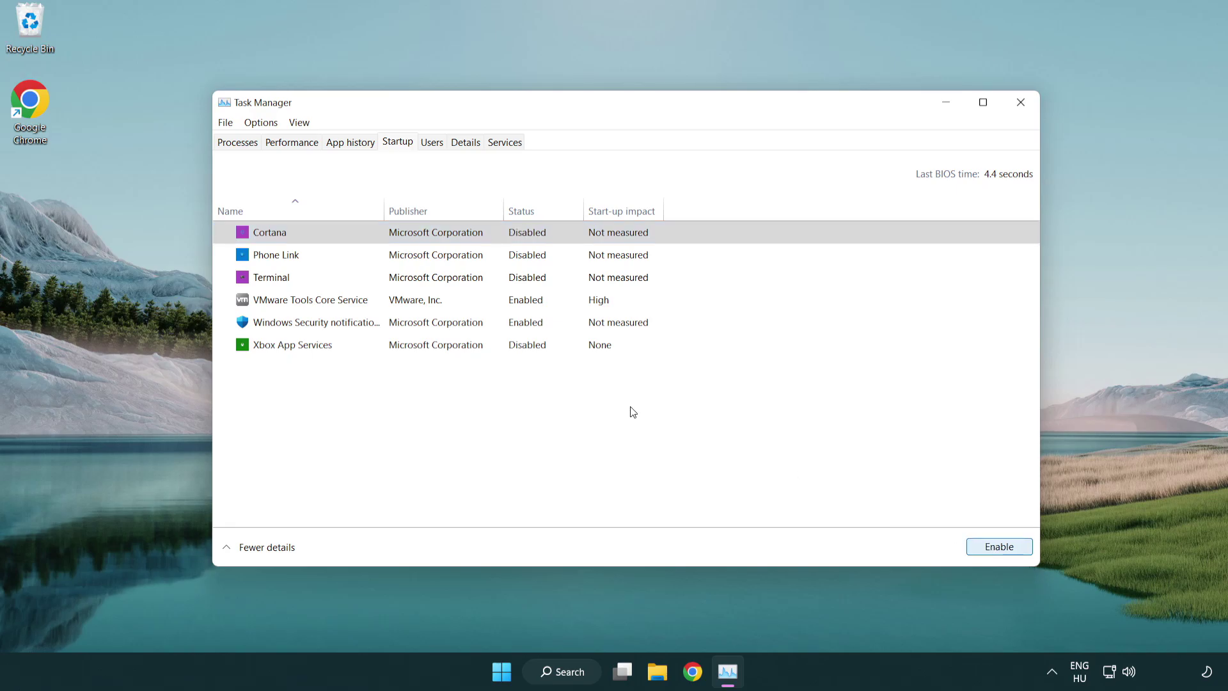
click(585, 329)
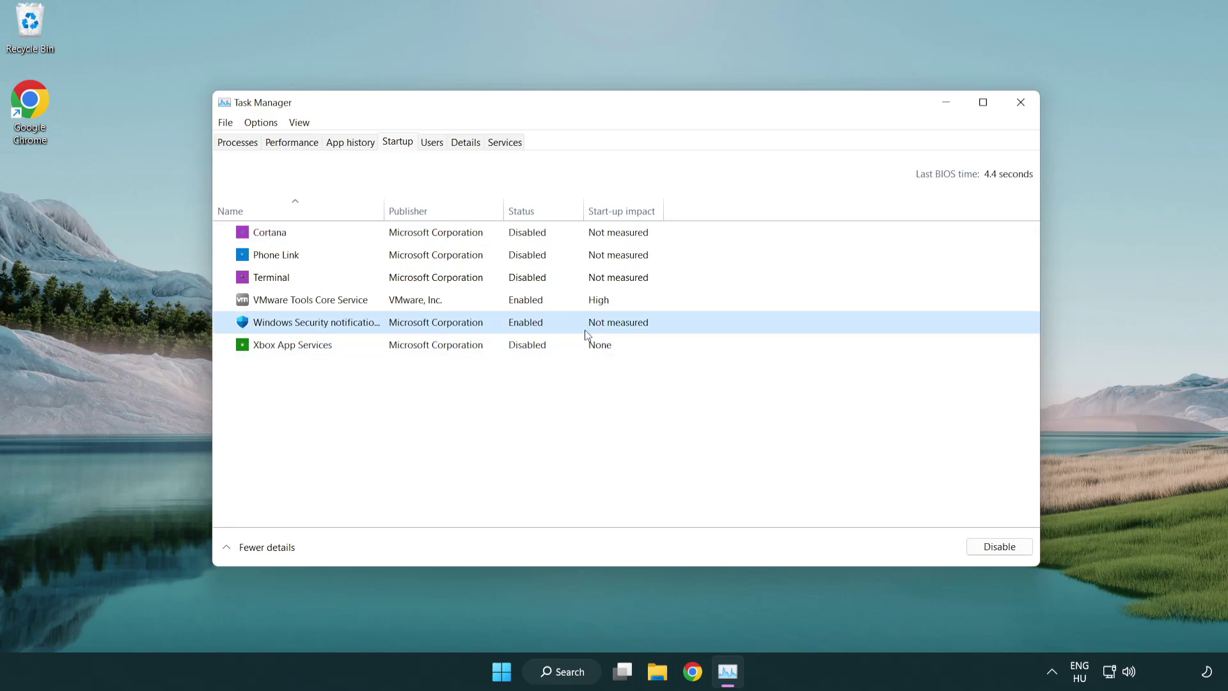
click(994, 549)
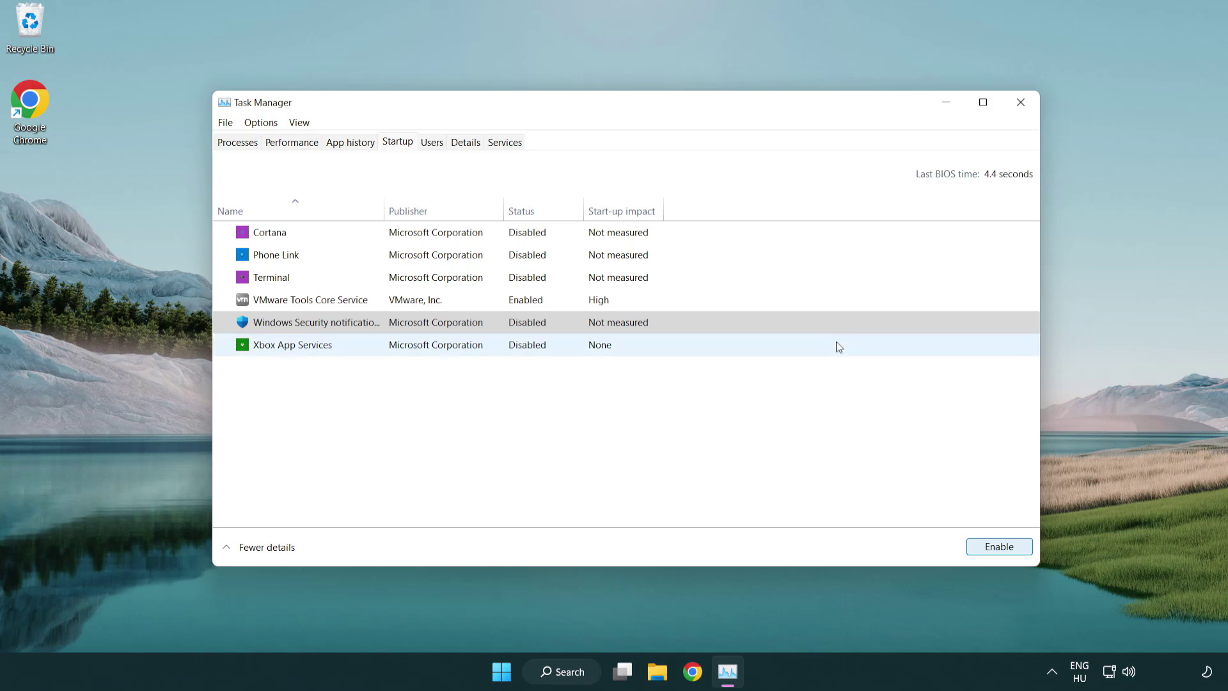
click(1021, 103)
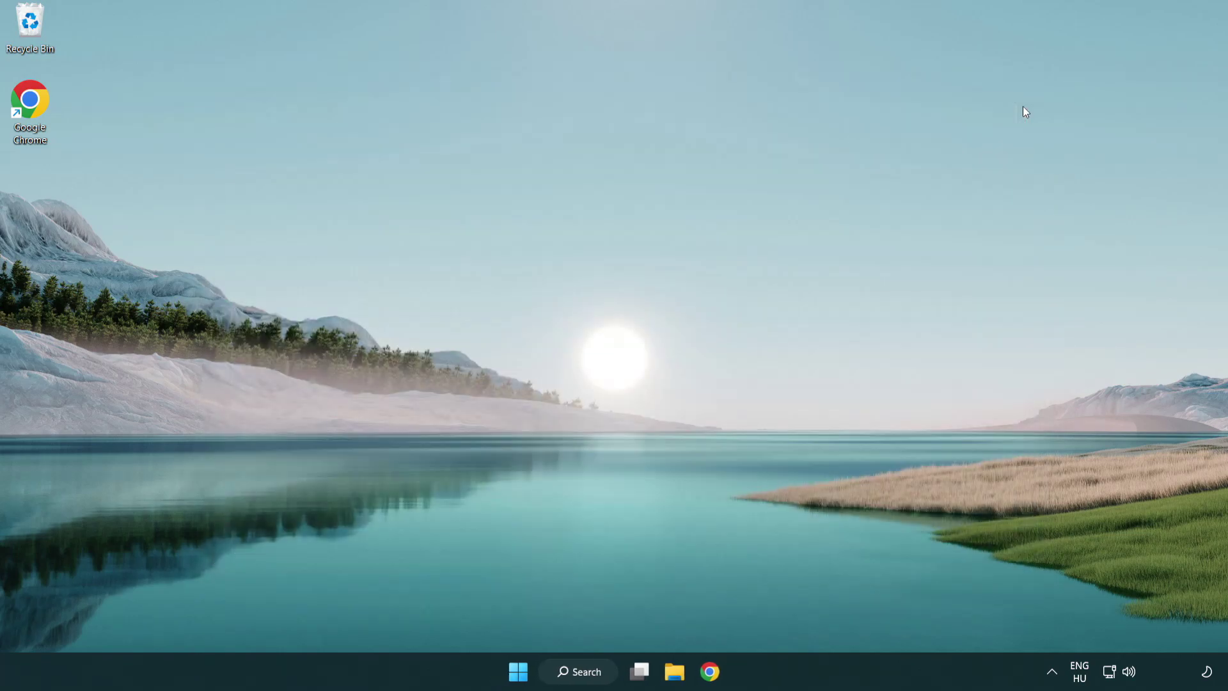
Step: Download dxwebsetup.exe, the DirectX End-User Runtime Web Installer, from Chrome's Microsoft page
click(710, 671)
scroll(509, 540, up, 2)
scroll(509, 539, up, 1)
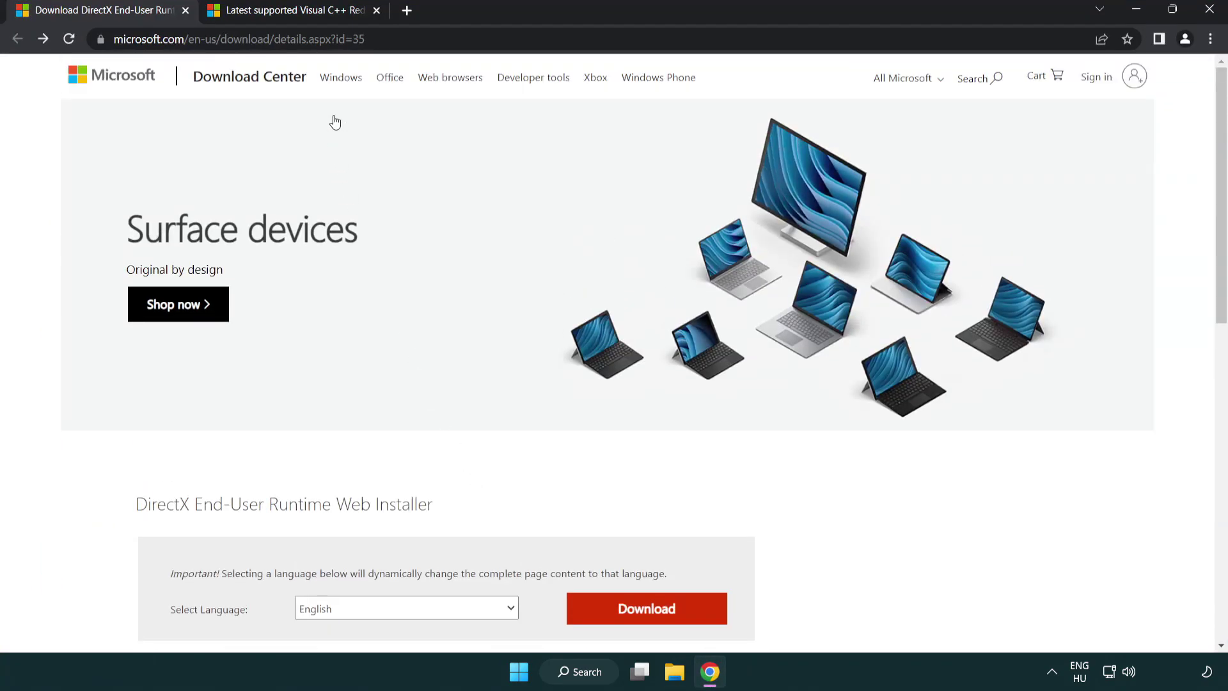
click(530, 39)
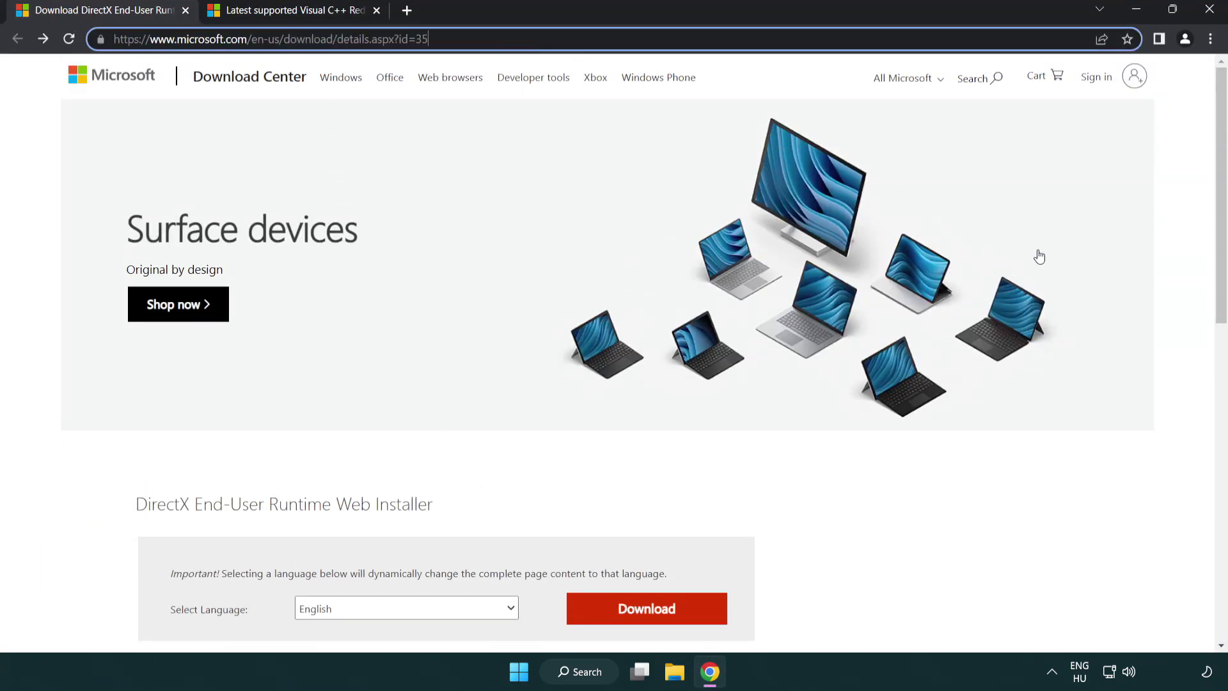
click(1178, 279)
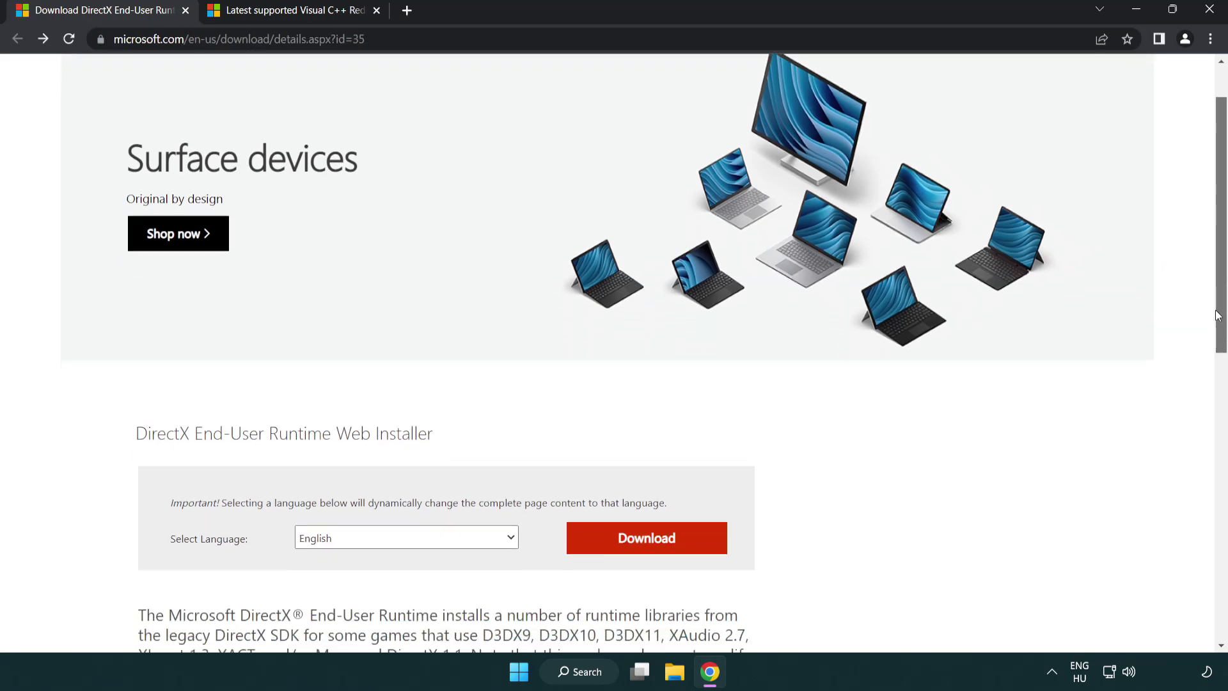
drag(1219, 279, 1217, 354)
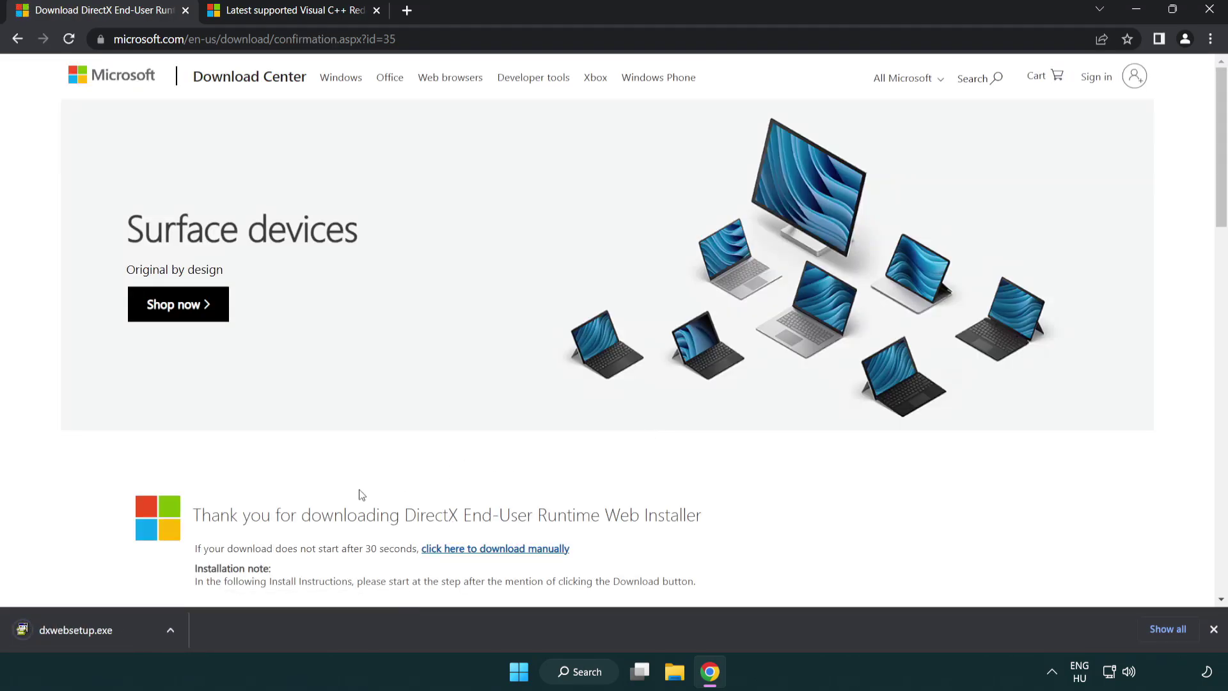
Step: Run dxwebsetup.exe: accept the license, decline Bing Bar, and finish the wizard
click(80, 633)
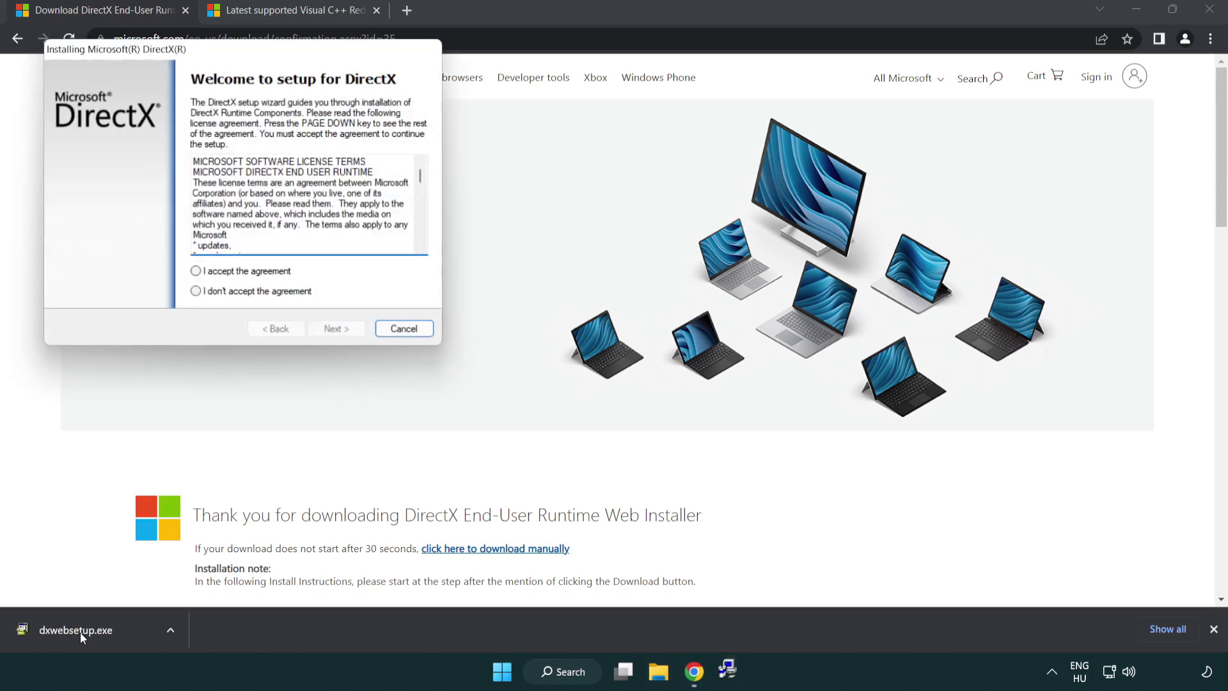
drag(186, 60, 540, 195)
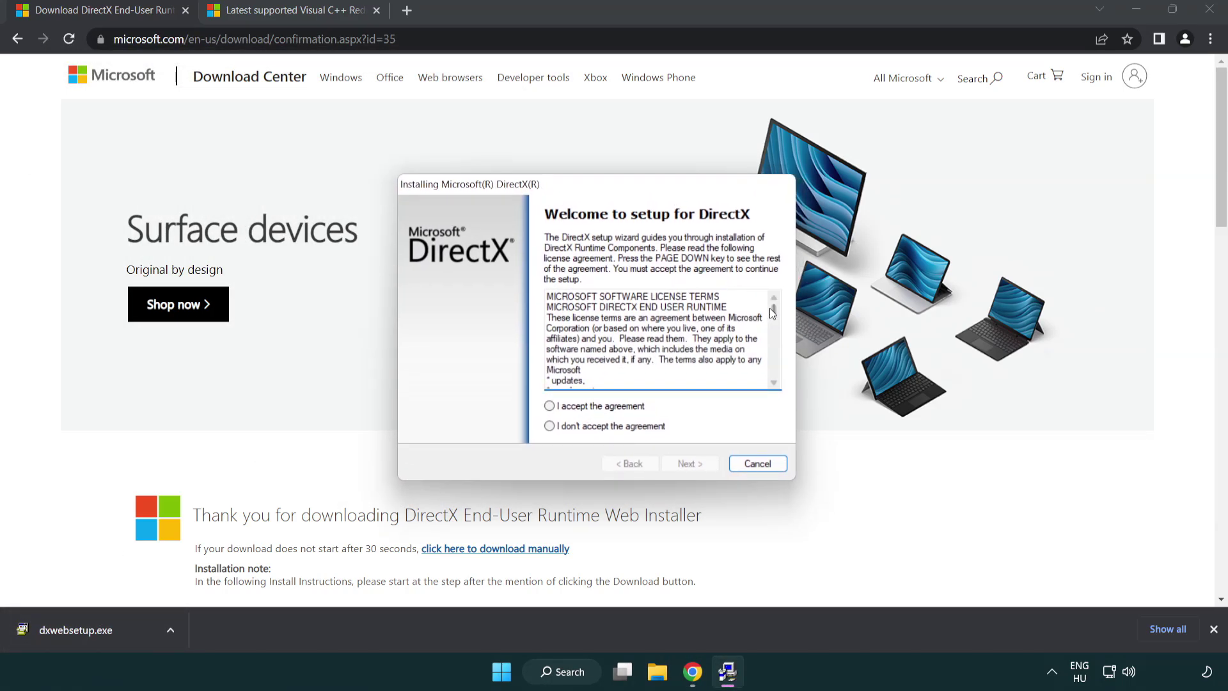
drag(773, 317, 773, 370)
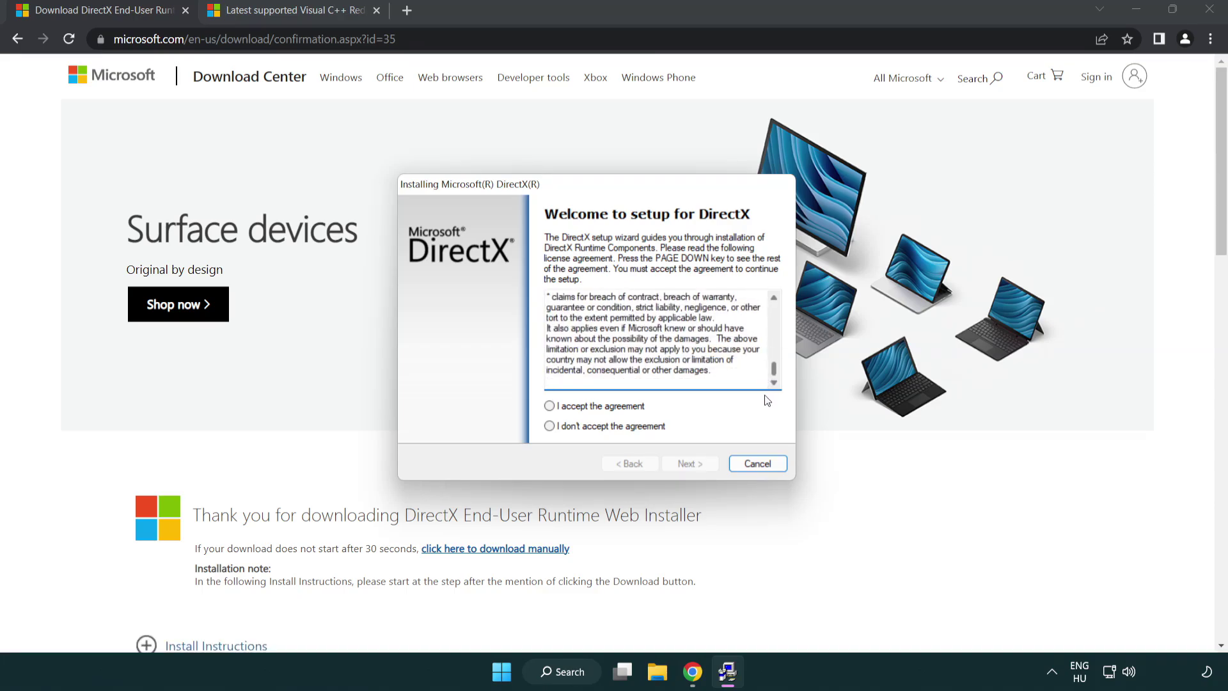
click(553, 409)
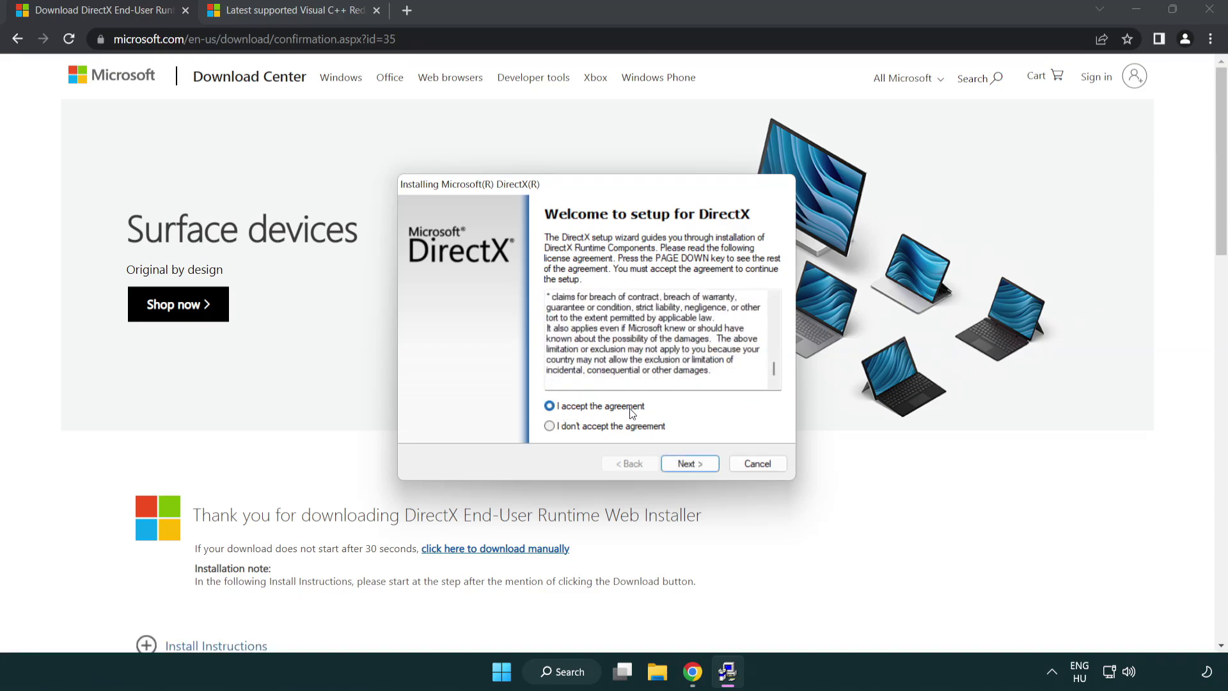
click(692, 465)
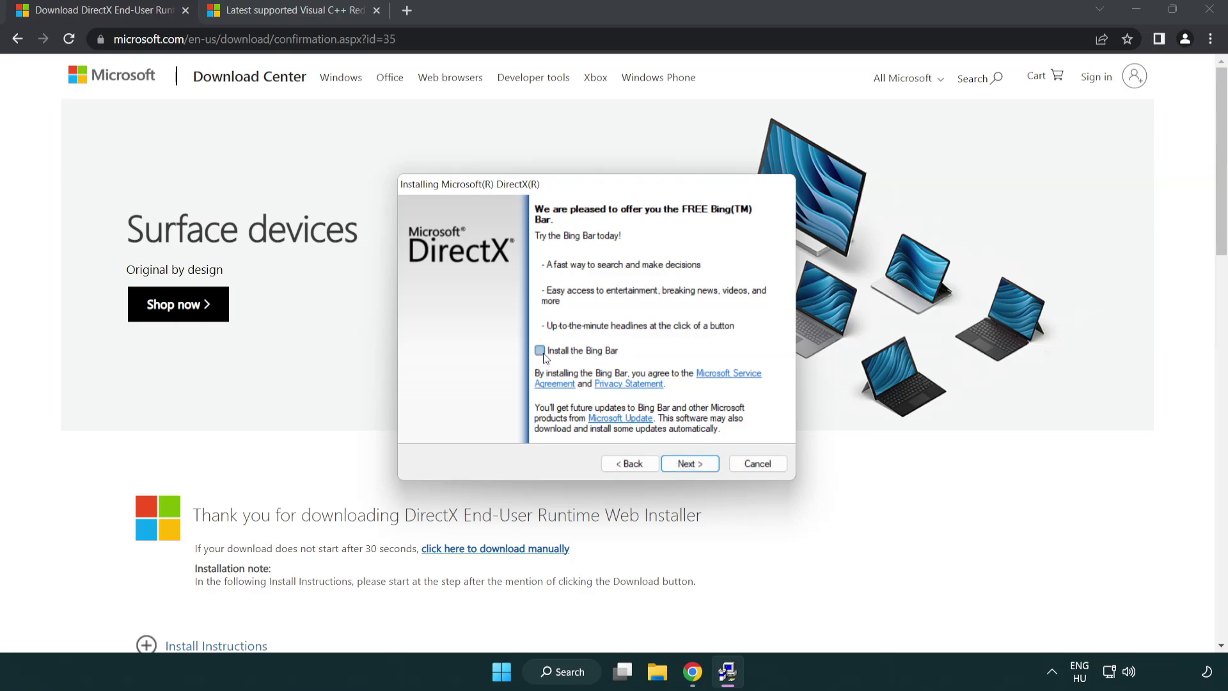
click(692, 464)
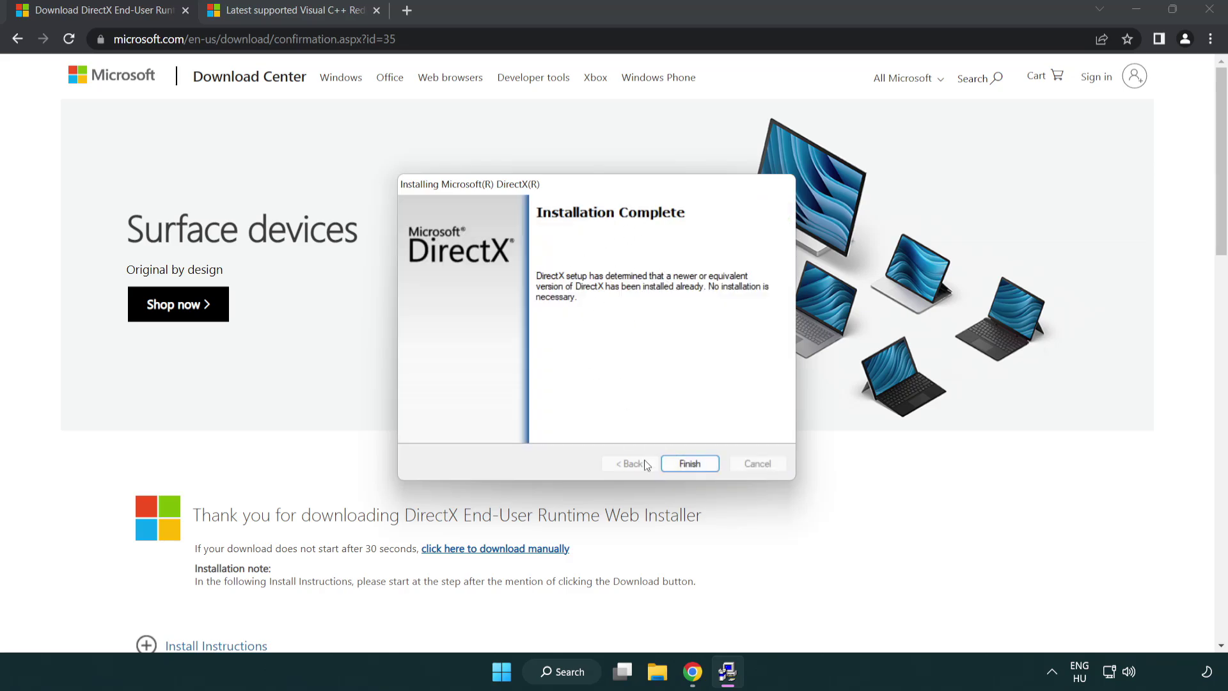
click(695, 467)
click(693, 462)
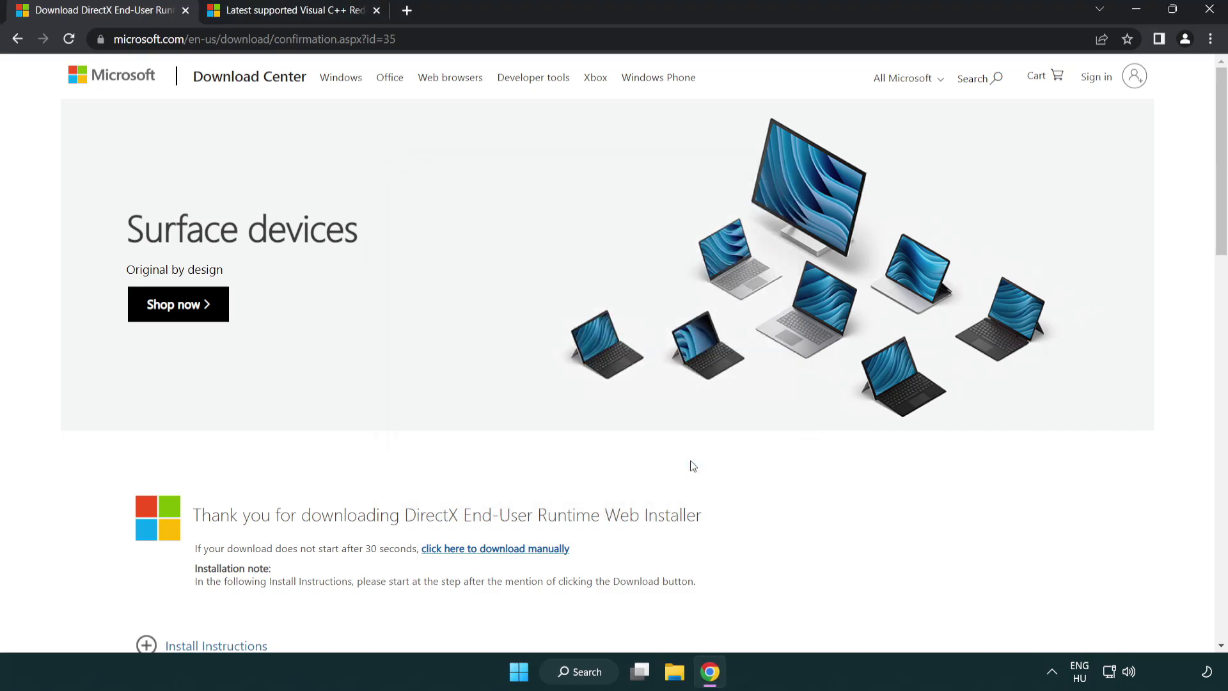
Step: Close the DirectX download tab and return to the redistributables page
click(186, 11)
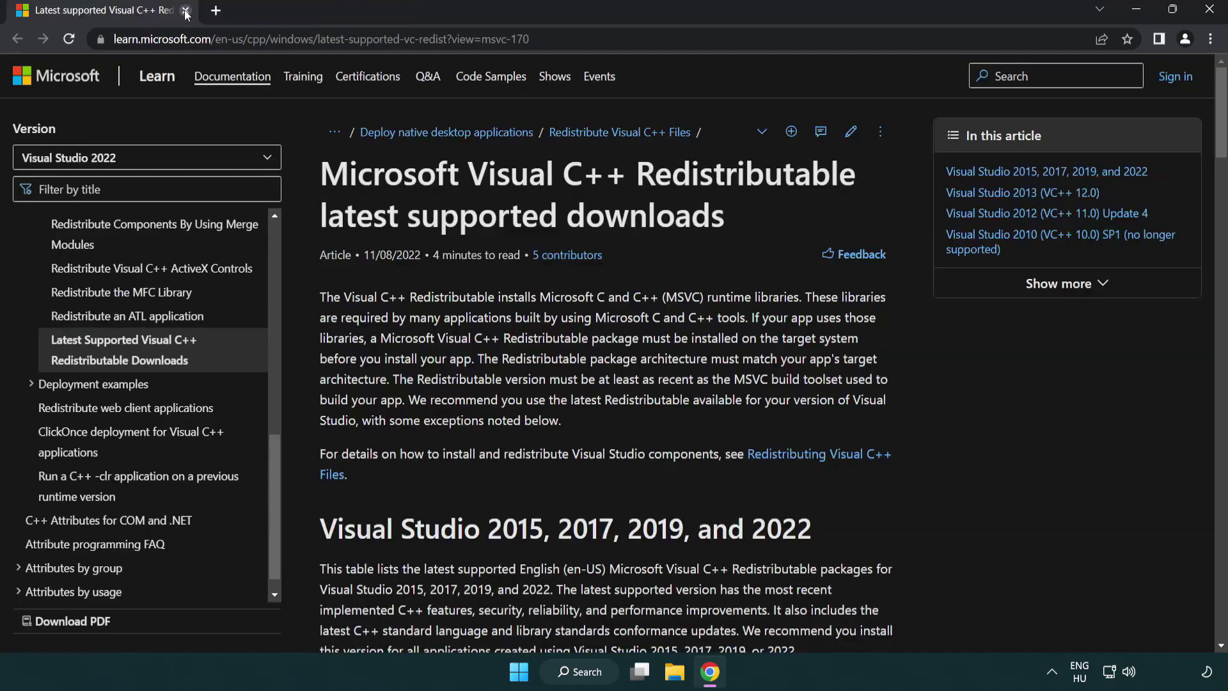
click(539, 42)
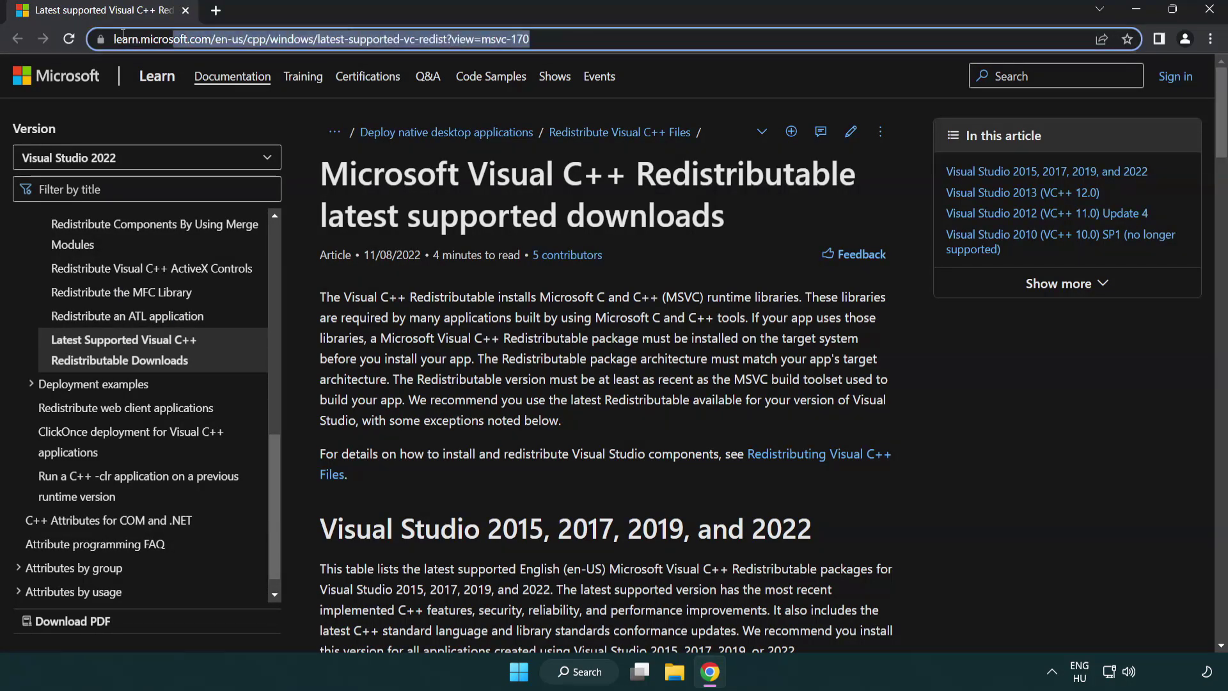
click(632, 213)
scroll(632, 212, down, 1)
scroll(631, 210, down, 2)
scroll(631, 211, down, 1)
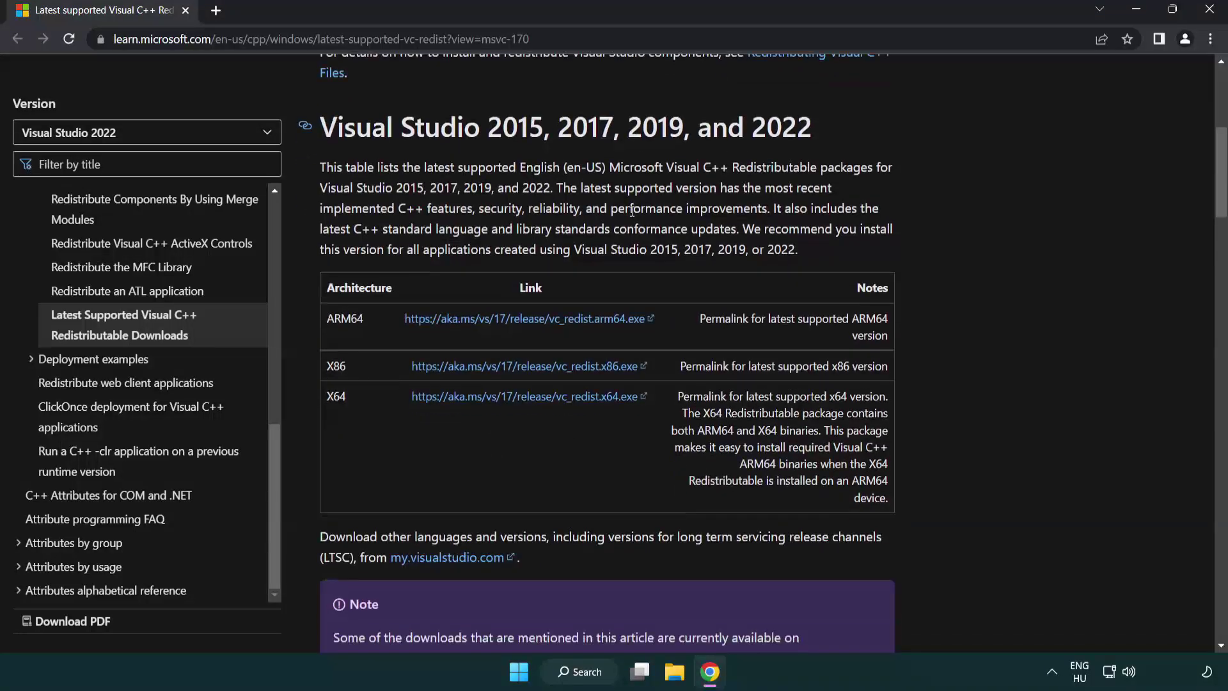
Step: Download the ARM64, x86 and x64 Visual C++ 2015–2022 installers and launch VC_redist.arm64.exe
click(499, 330)
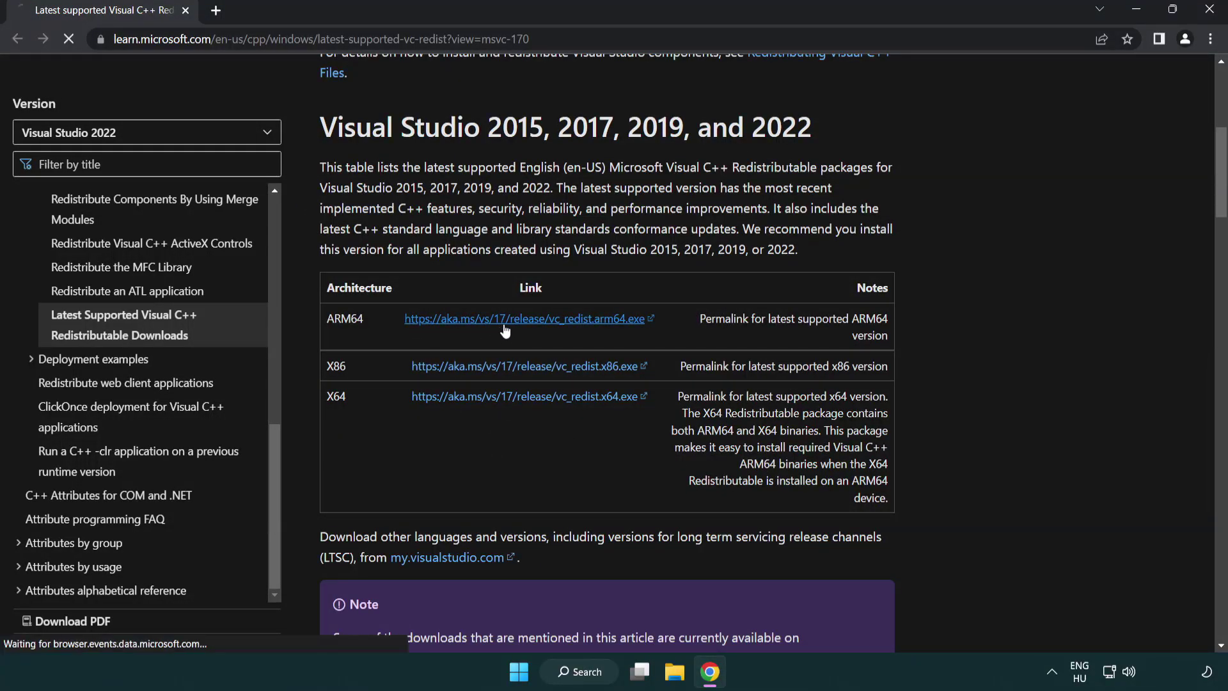
click(513, 397)
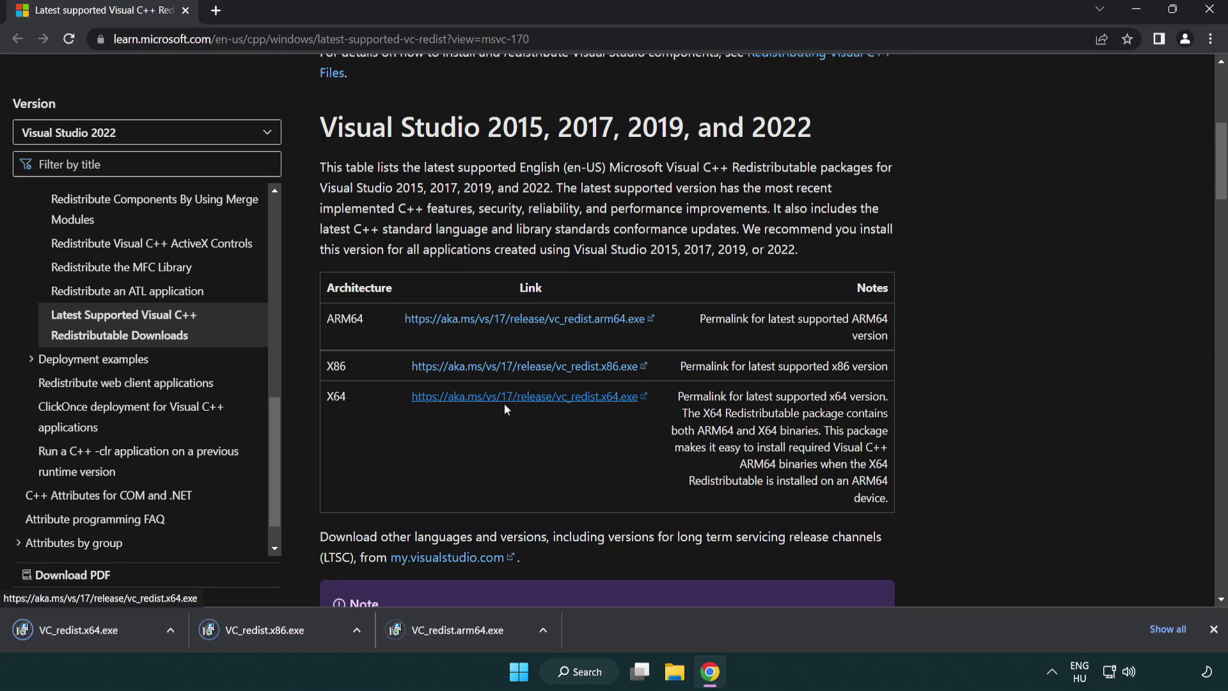
click(469, 638)
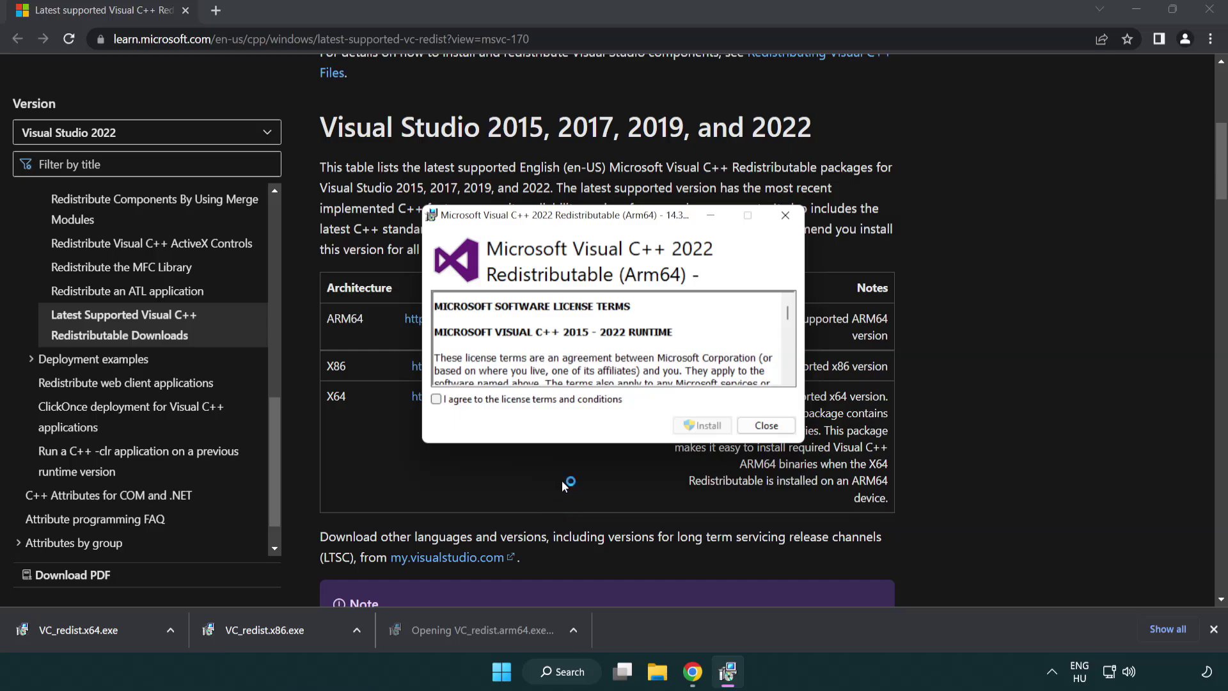
drag(788, 307, 790, 365)
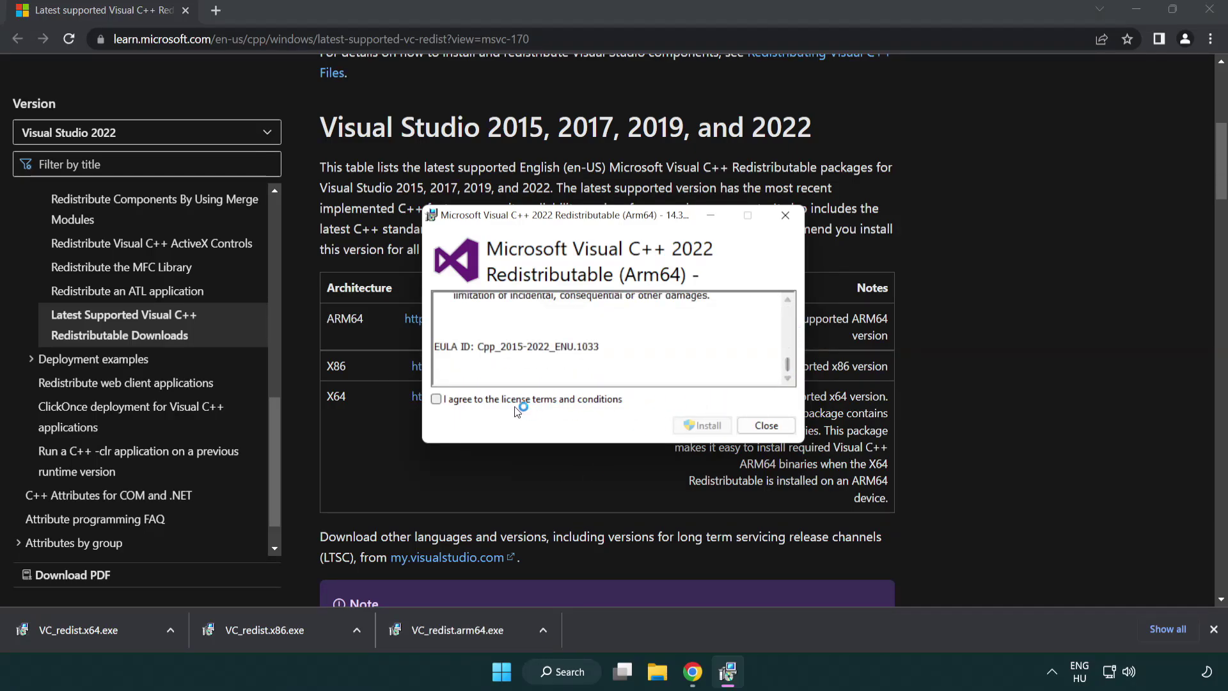
Step: Accept the ARM64 license, attempt installation, and dismiss the unsupported-platform failure
click(437, 399)
click(684, 425)
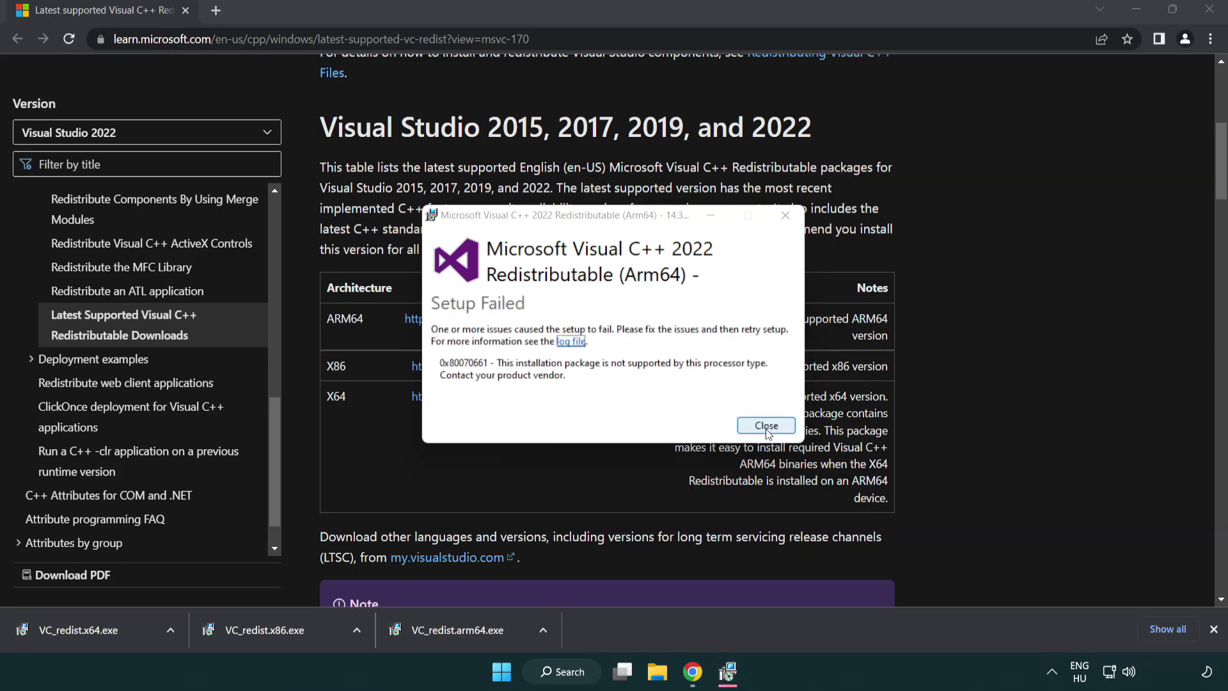
click(767, 425)
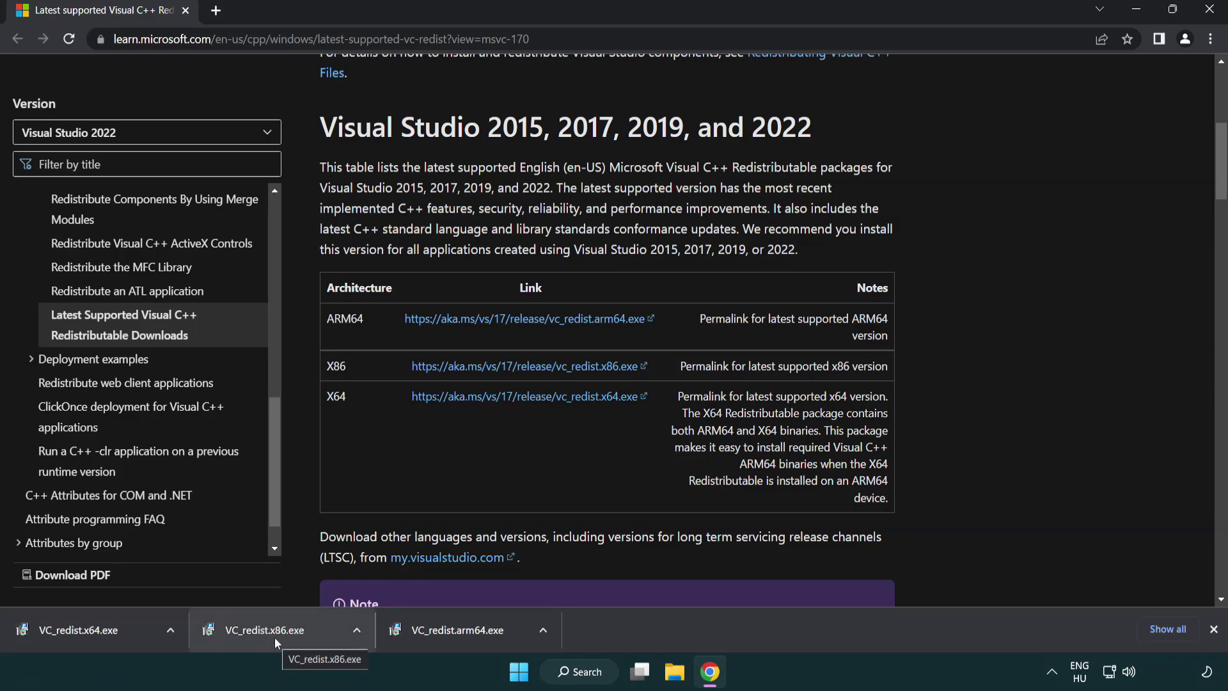
Step: Install VC_redist.x86.exe and VC_redist.x64.exe, closing each setup when it finishes
click(274, 638)
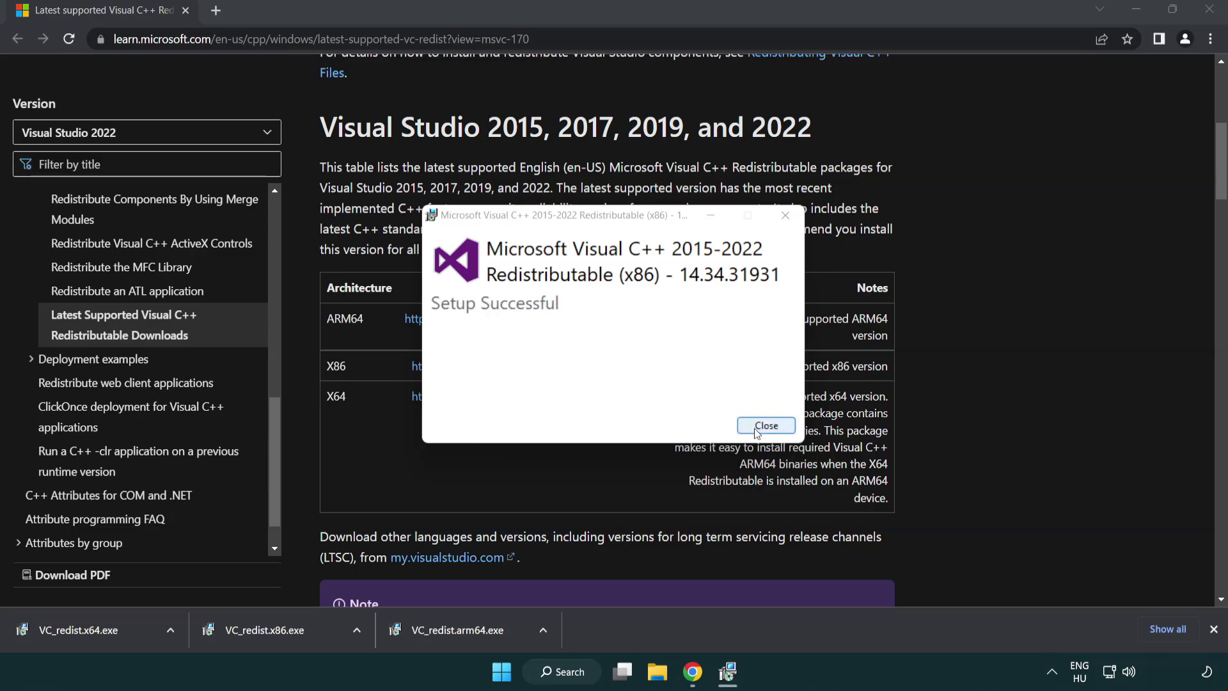
click(765, 427)
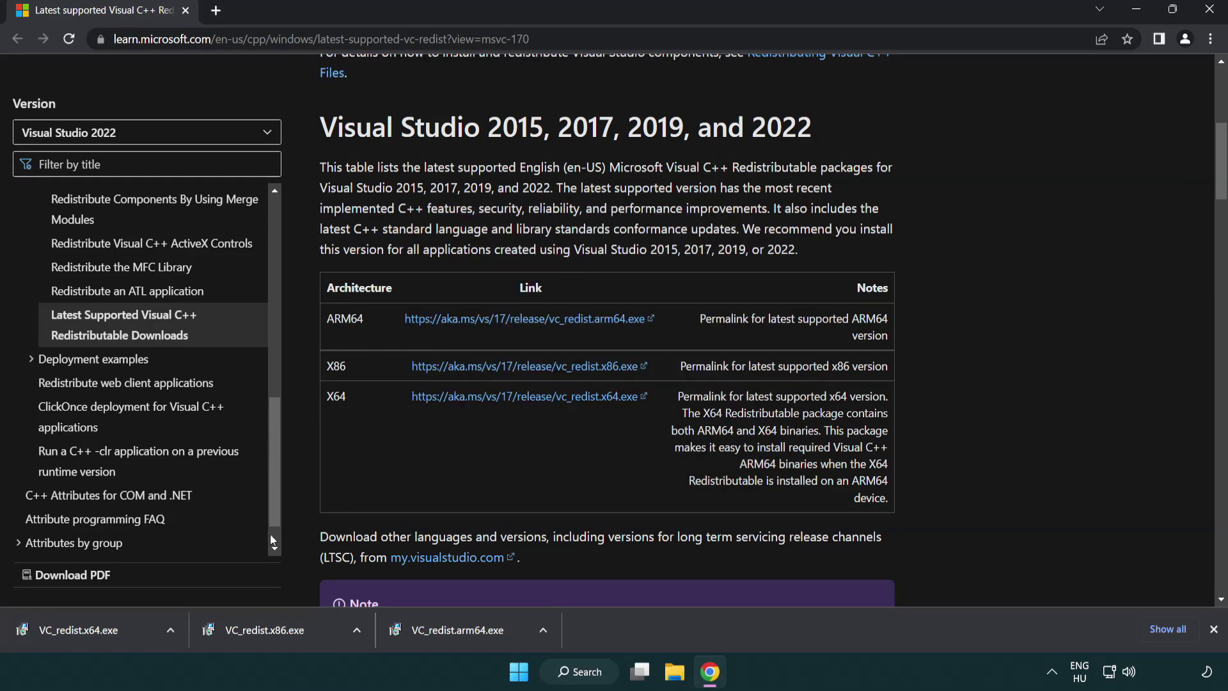
click(92, 627)
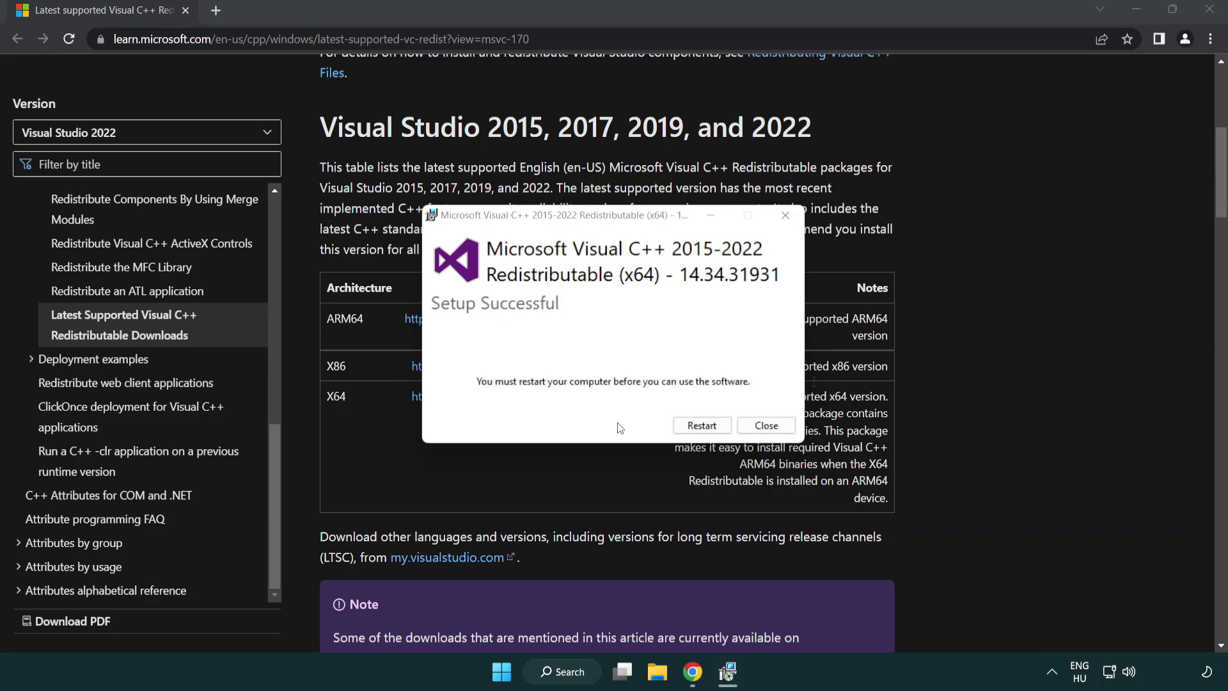
click(766, 426)
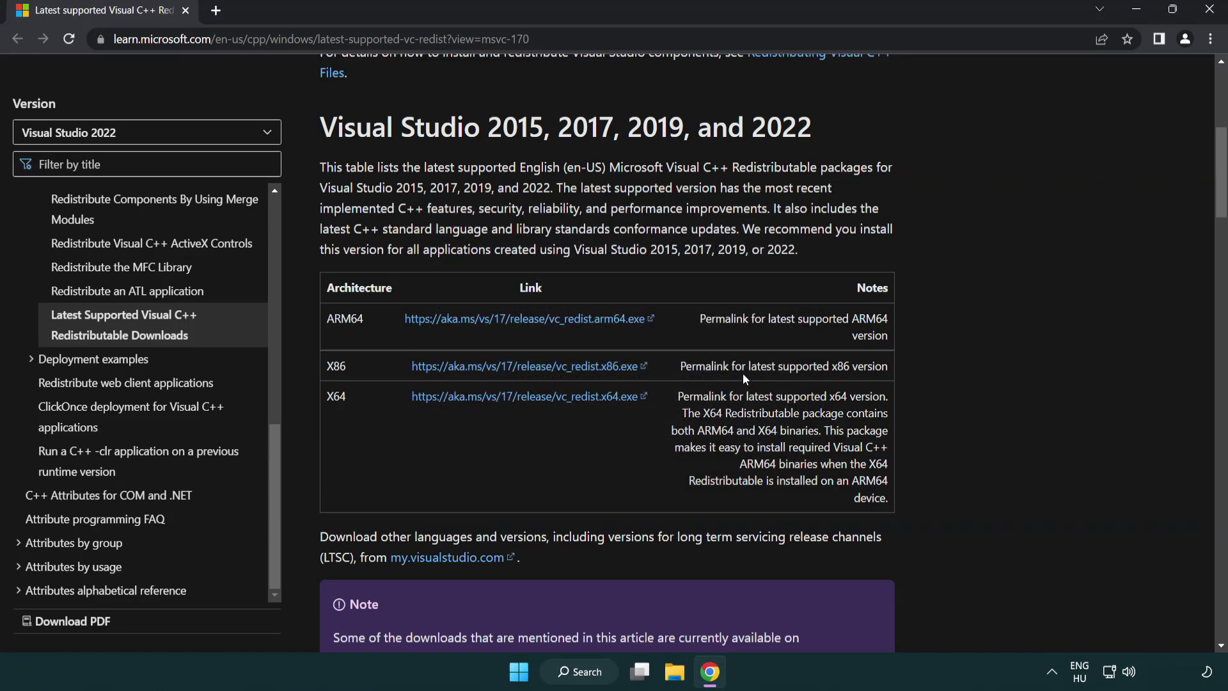
Step: Close Chrome, search for cmd, and run Command Prompt as administrator
click(1209, 12)
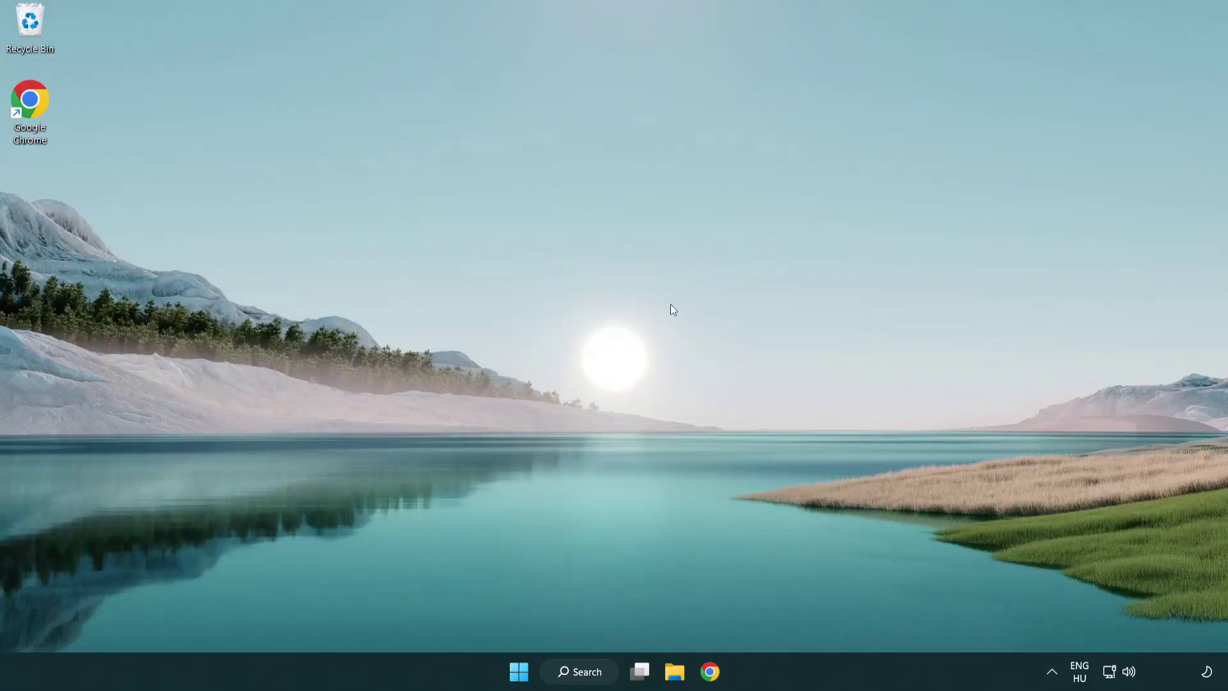
click(566, 674)
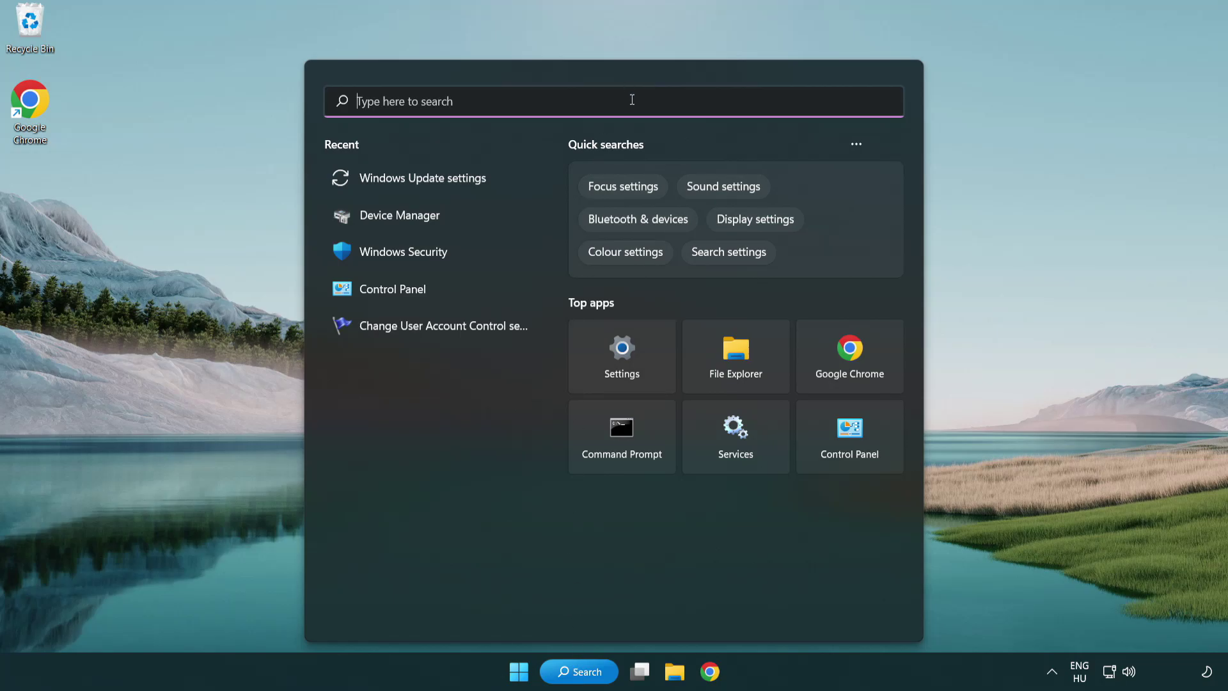
text(cmd)
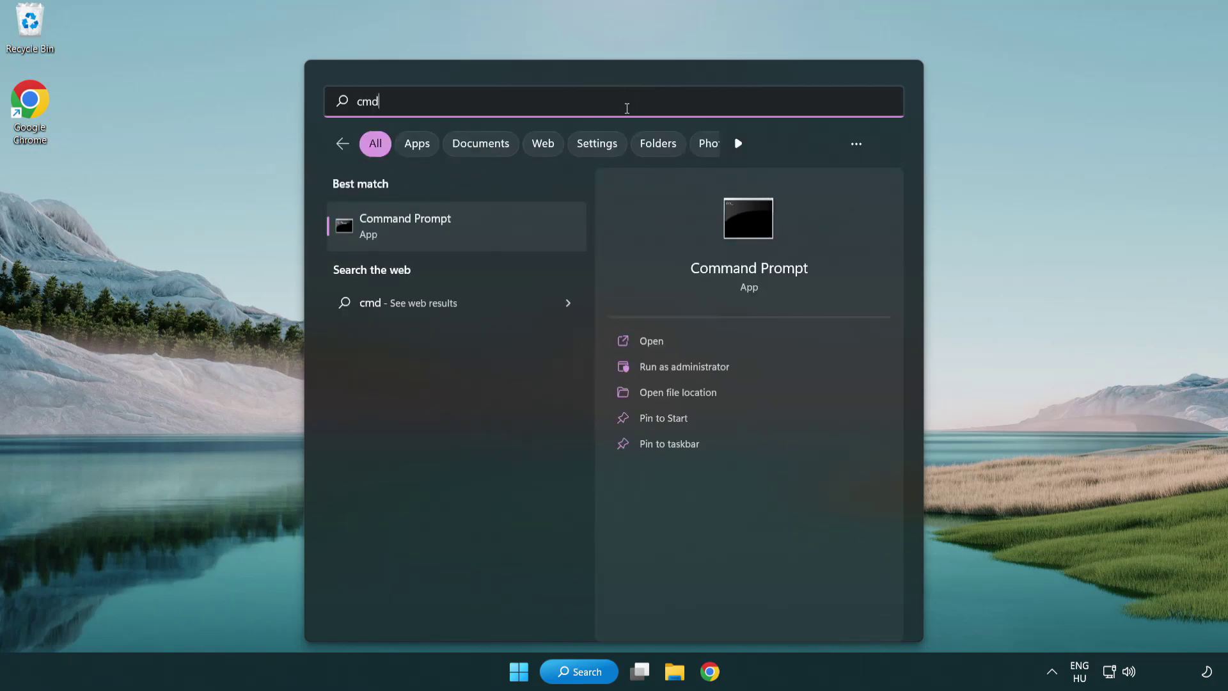
right_click(469, 228)
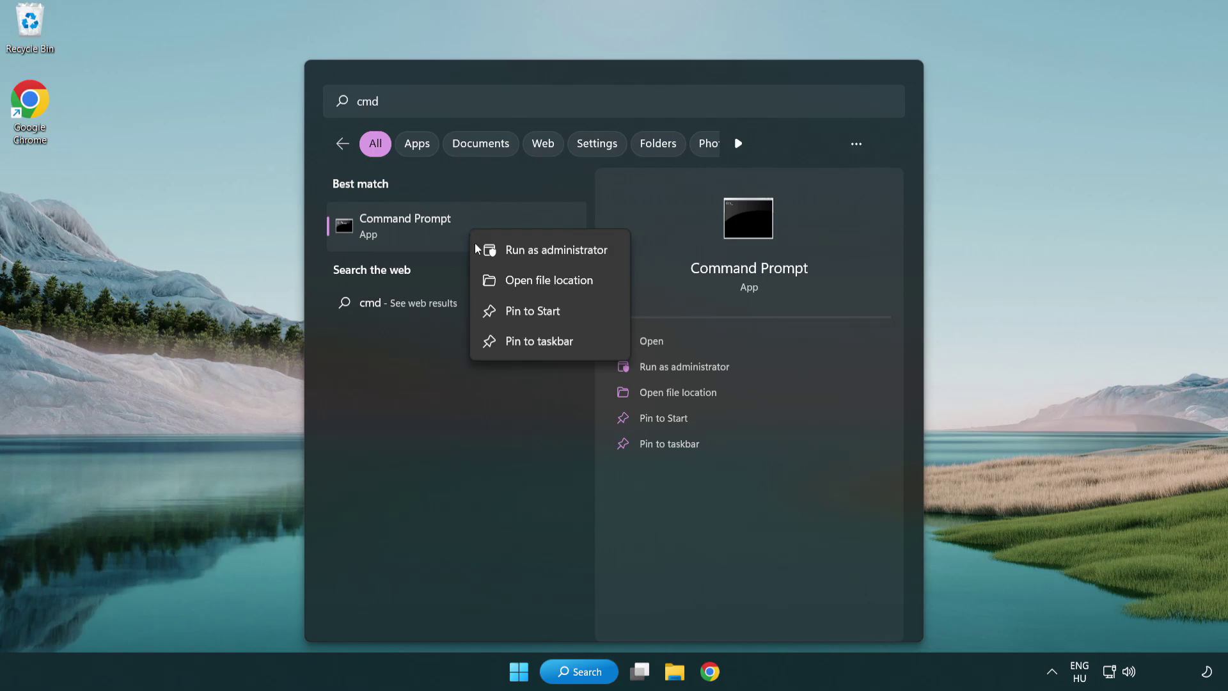
click(553, 251)
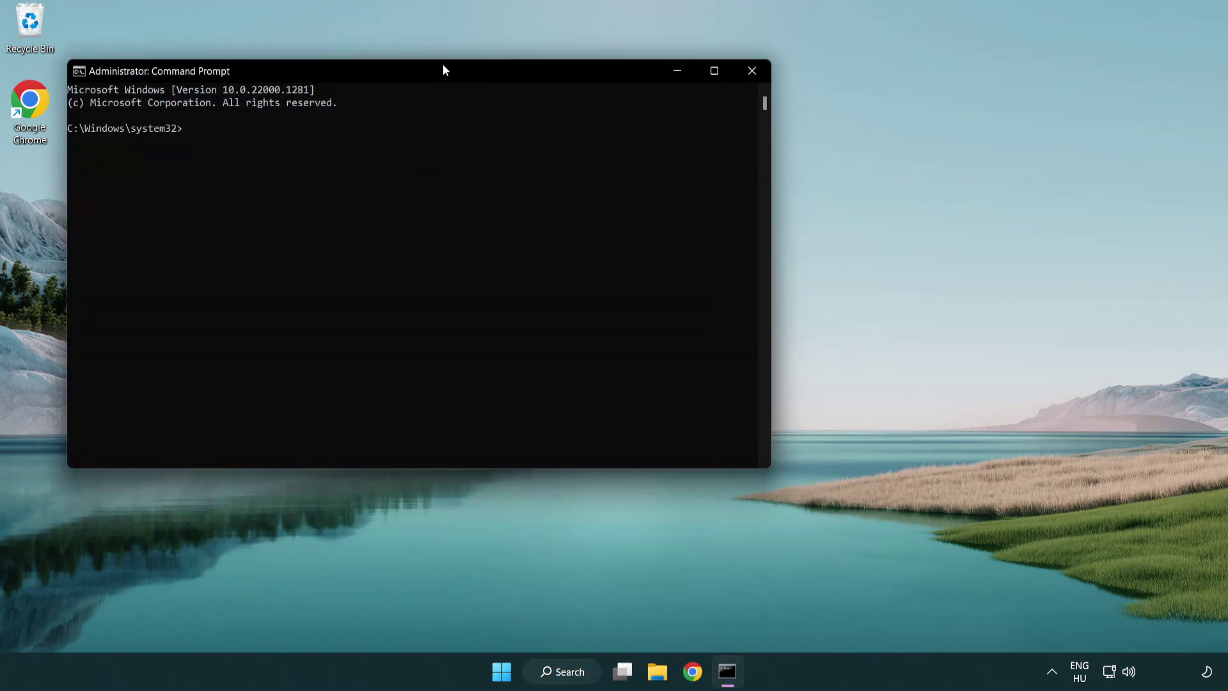
Step: Run sfc /scannow to 100% with no integrity violations, then close Command Prompt
drag(443, 71, 618, 131)
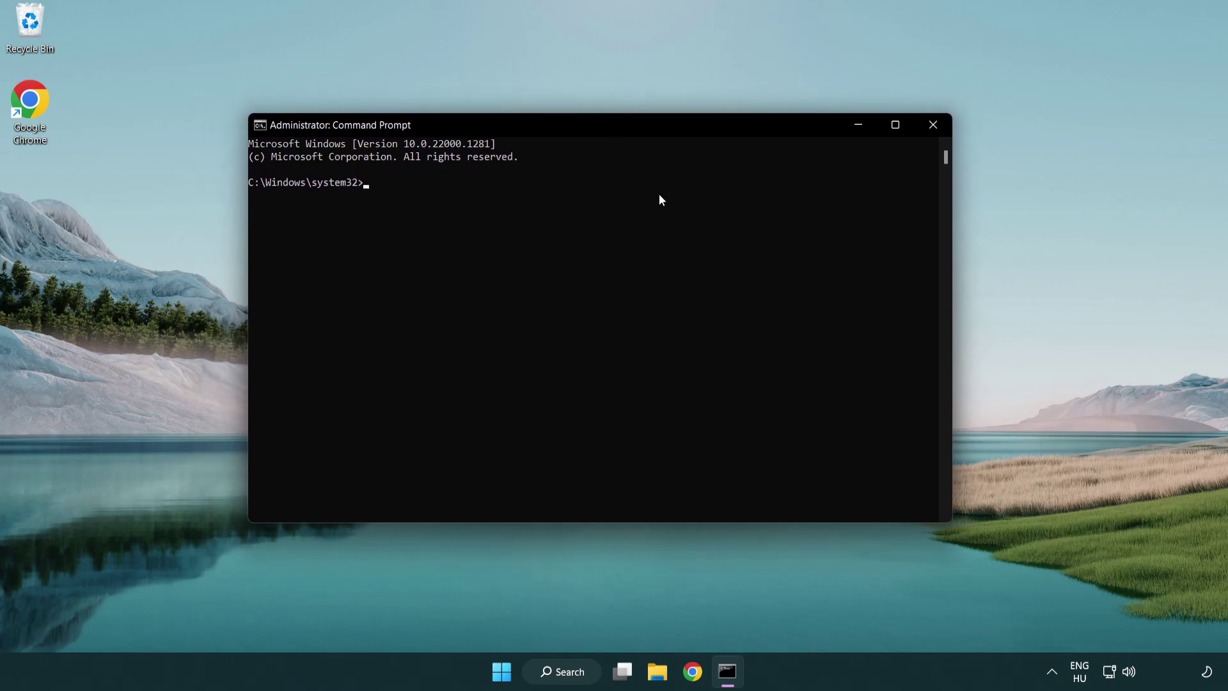
text(sc)
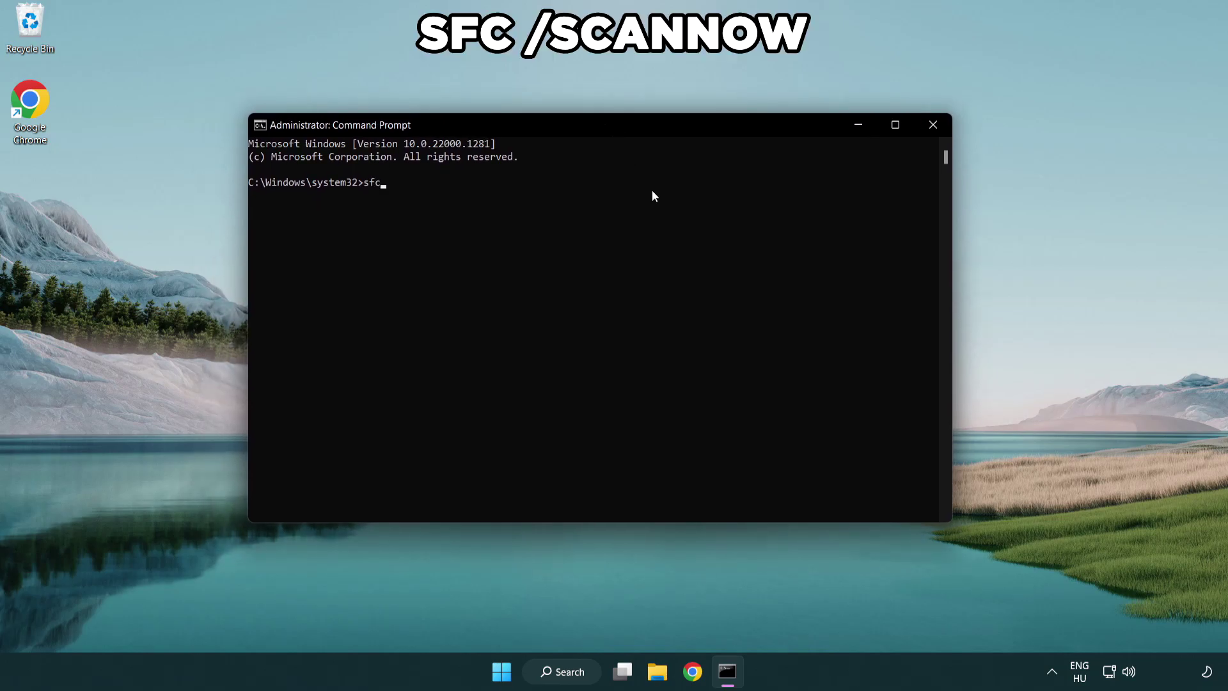
text(annow)
key(Return)
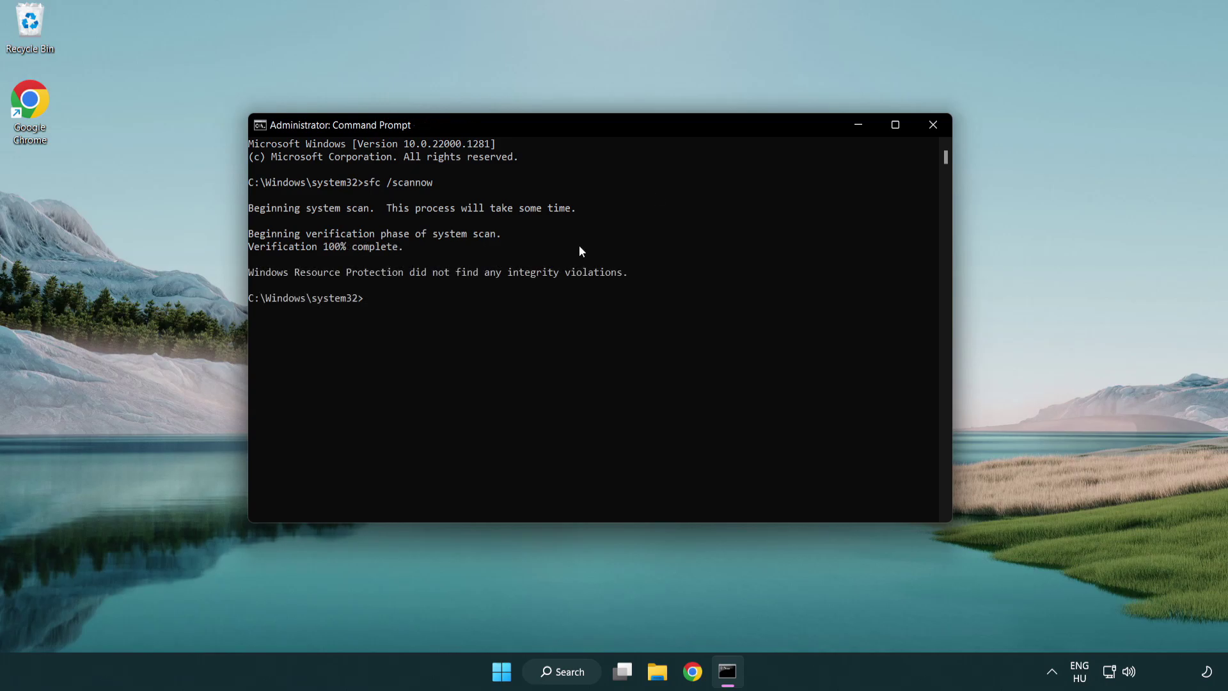
click(933, 125)
Step: Type 'security' in Windows search so Windows Security appears as best match
click(518, 672)
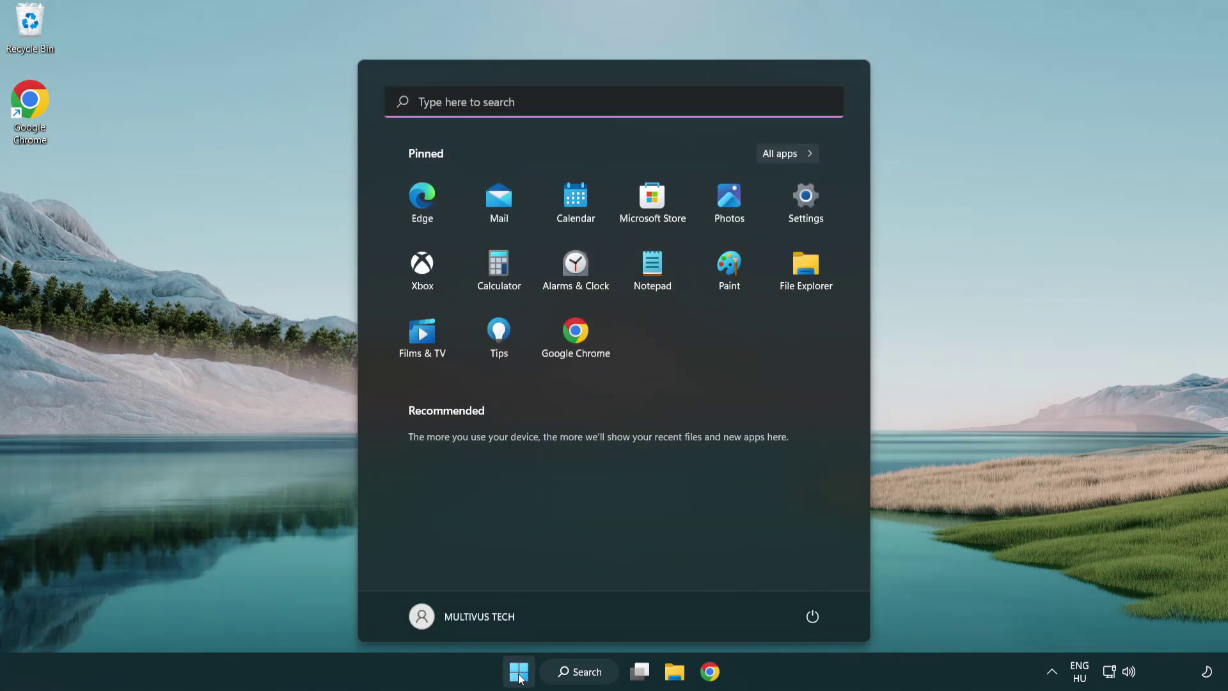
click(811, 616)
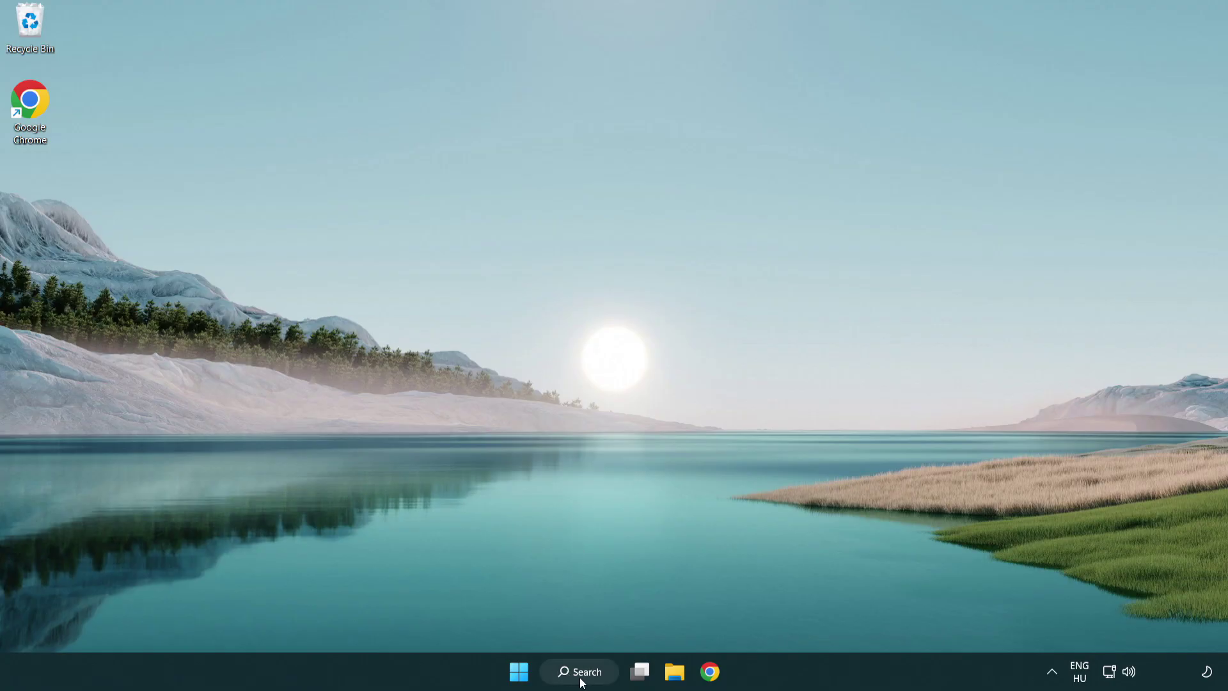
click(583, 679)
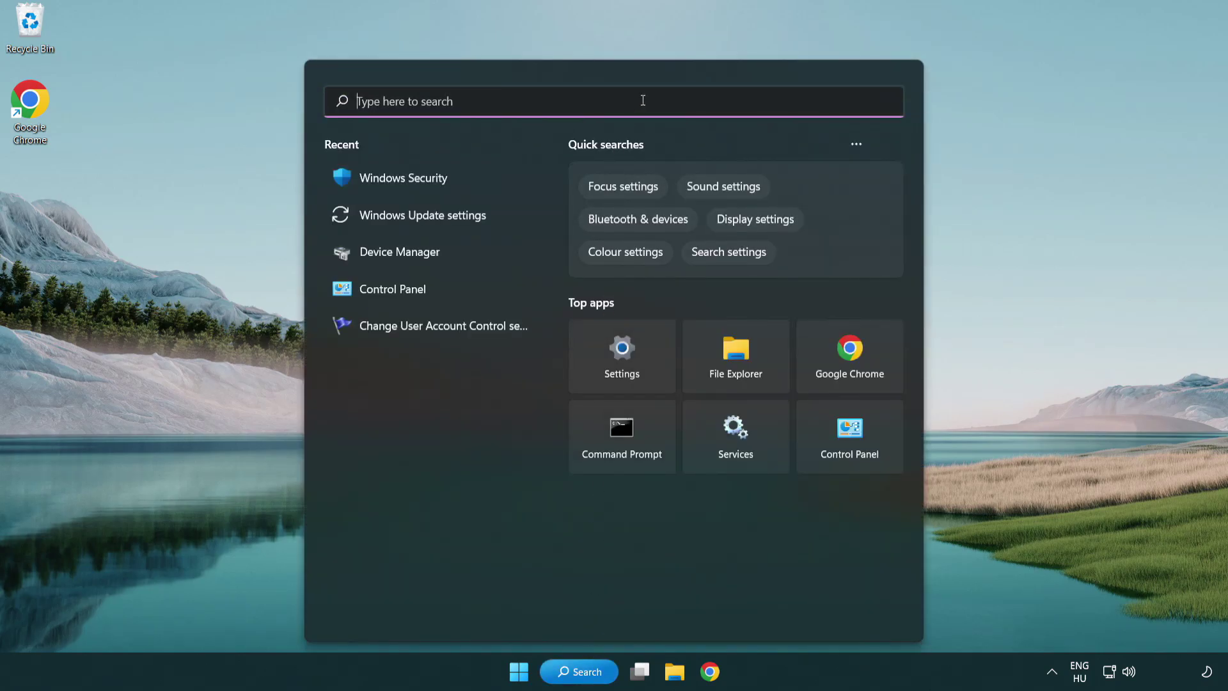
text(securit)
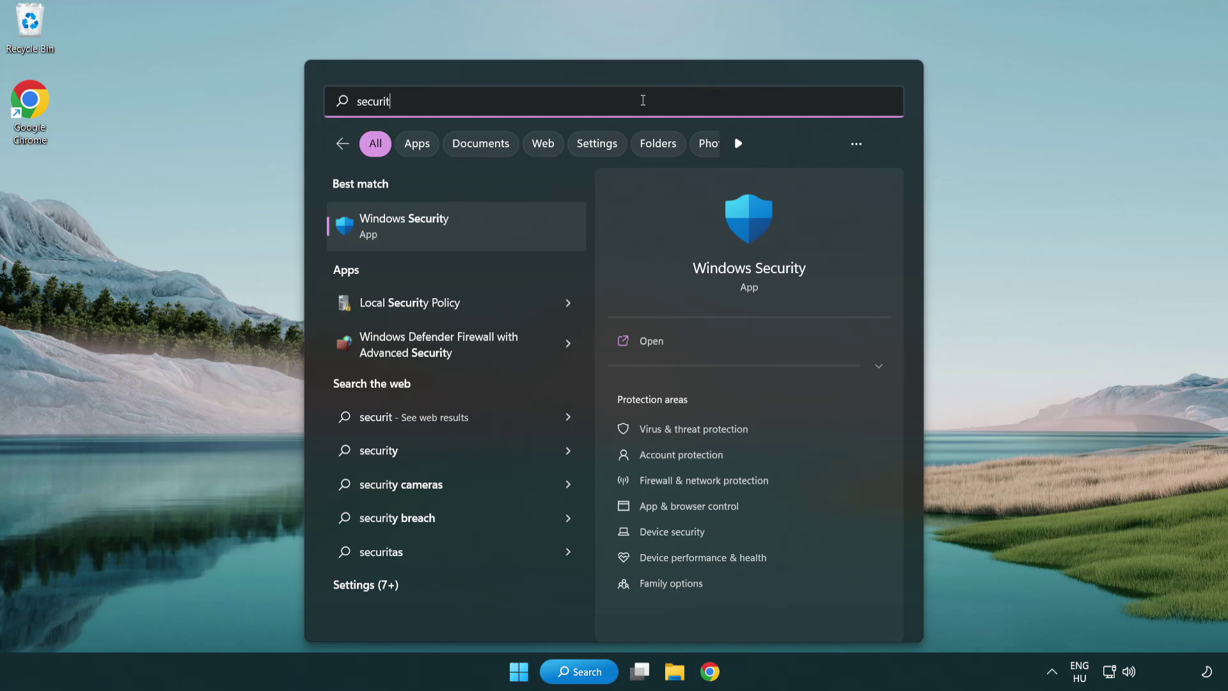
text(y)
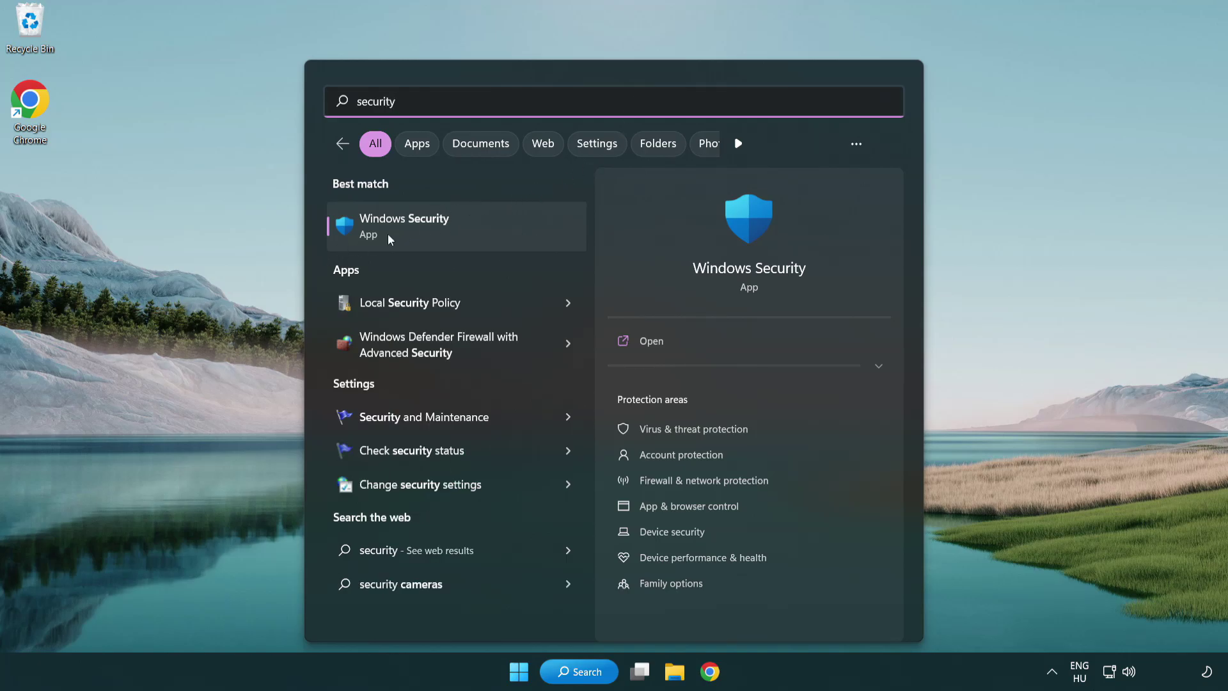
Step: Open Windows Security's Virus & threat protection settings and reach the Exclusions list
click(502, 236)
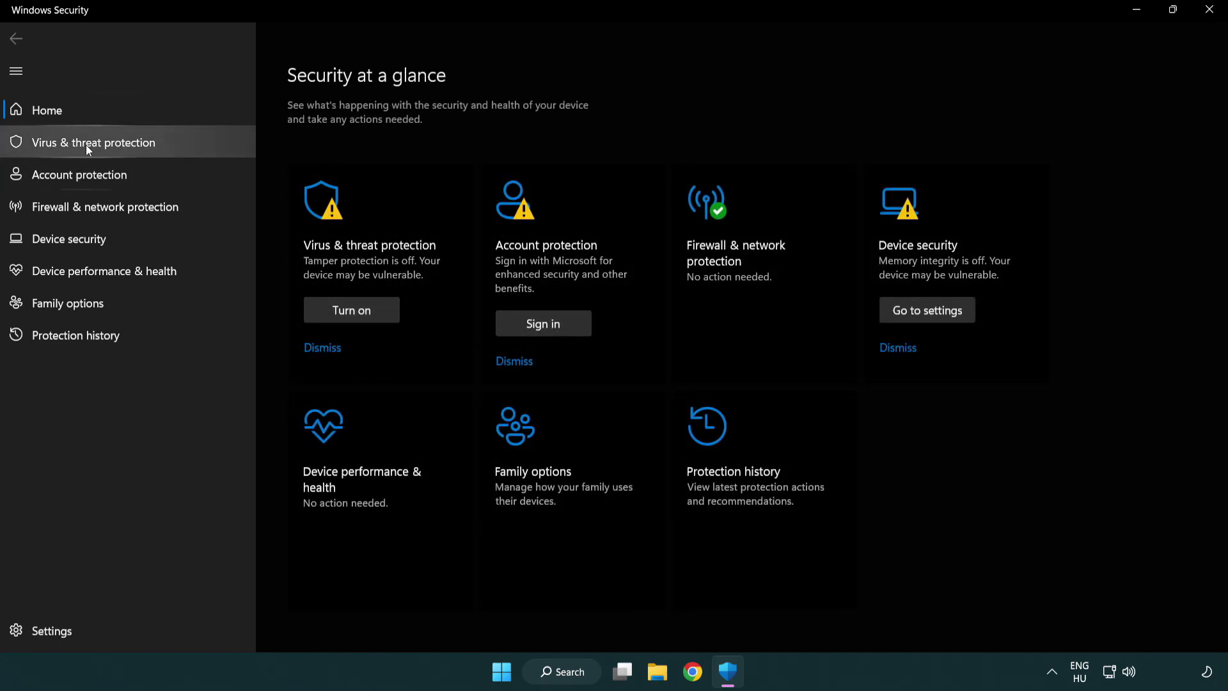
click(186, 142)
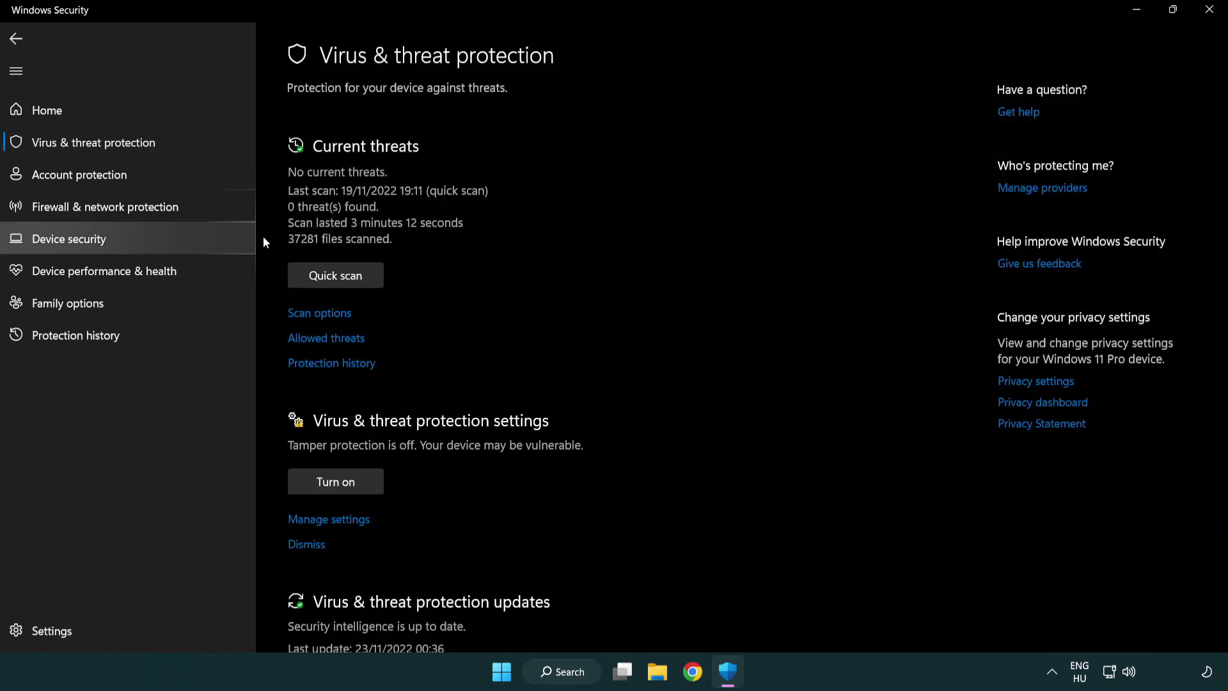
scroll(356, 268, down, 2)
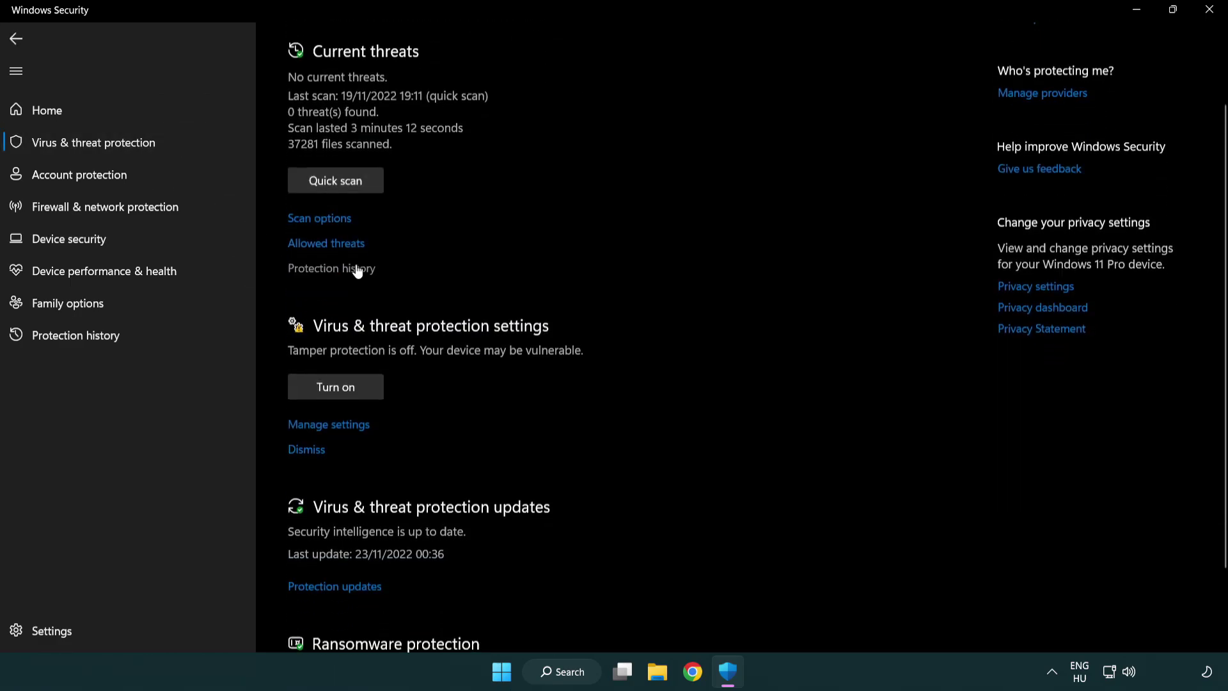
click(325, 426)
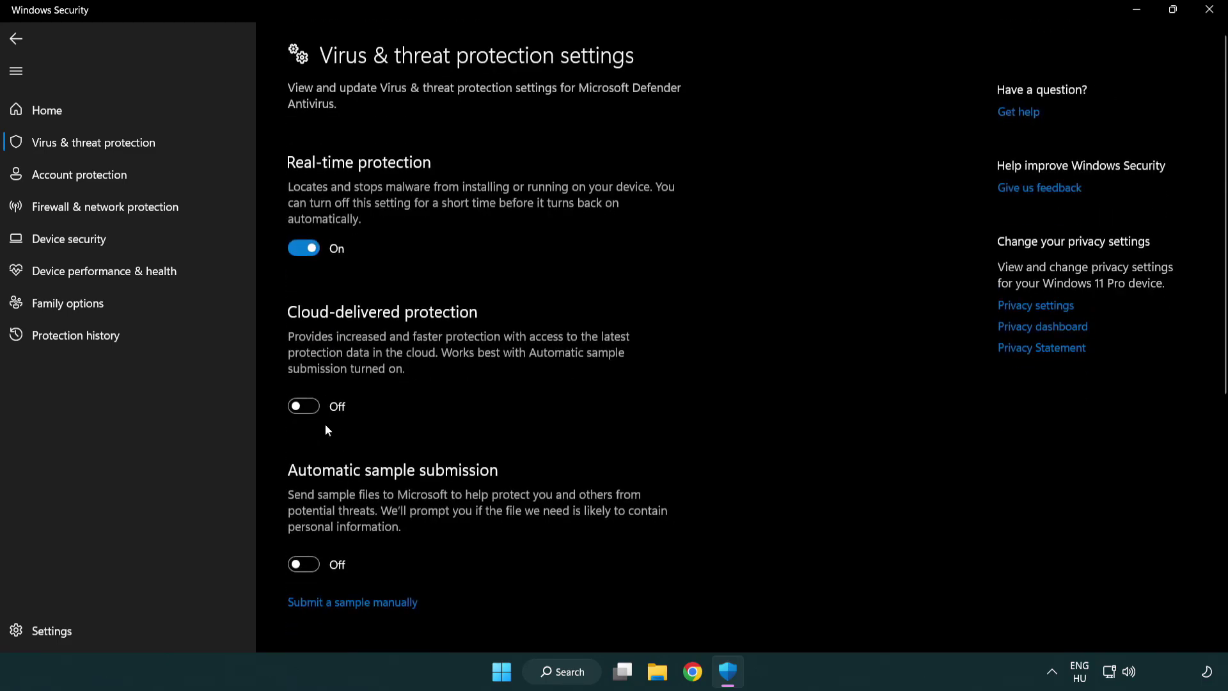
scroll(327, 428, down, 5)
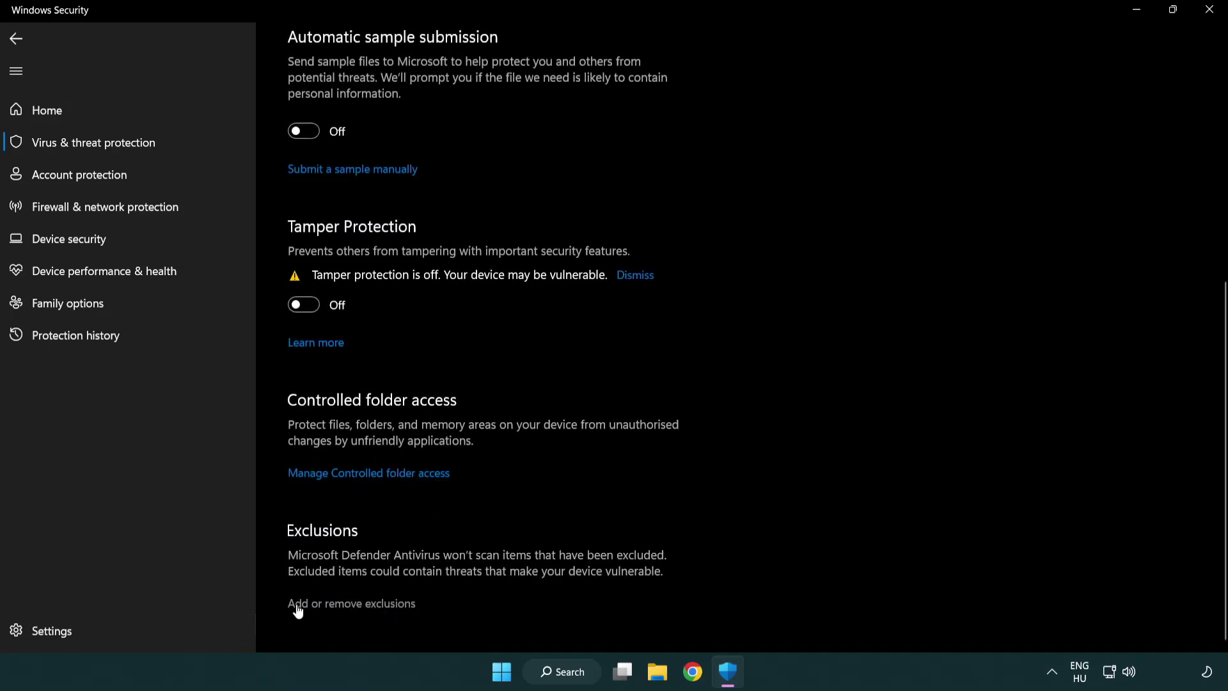
click(353, 605)
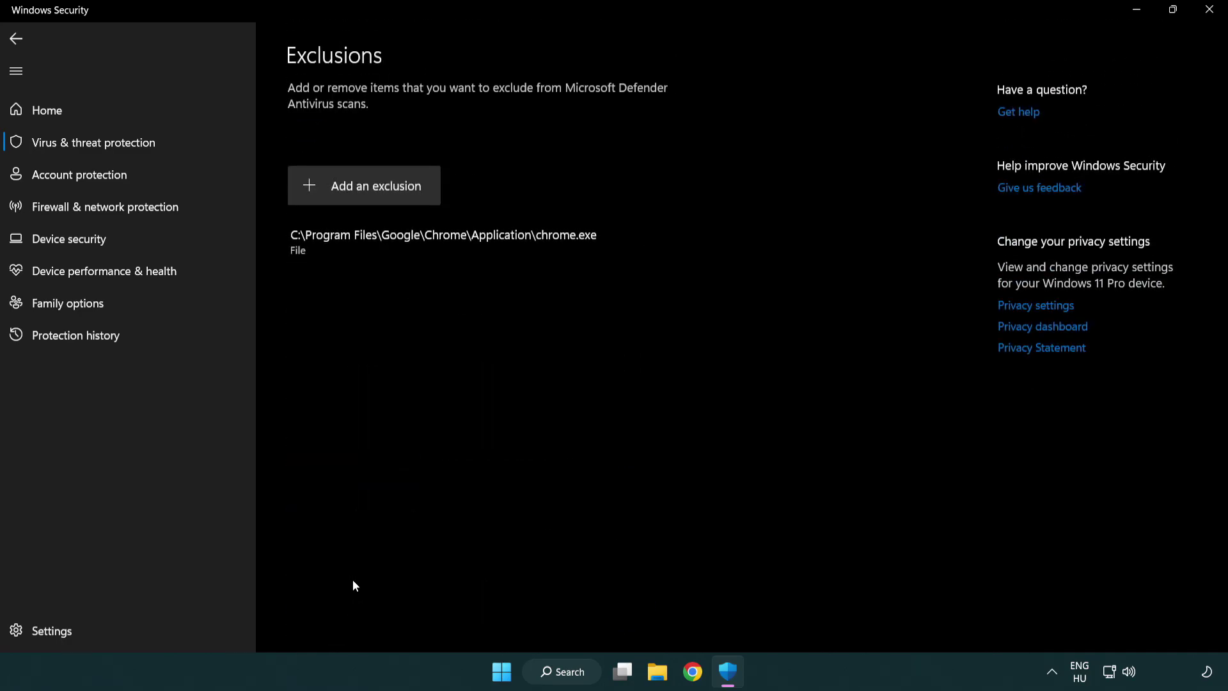
Step: Add a Folder exclusion, browsing to C:\Program Files (x86)\NOT WORKING APP
click(368, 189)
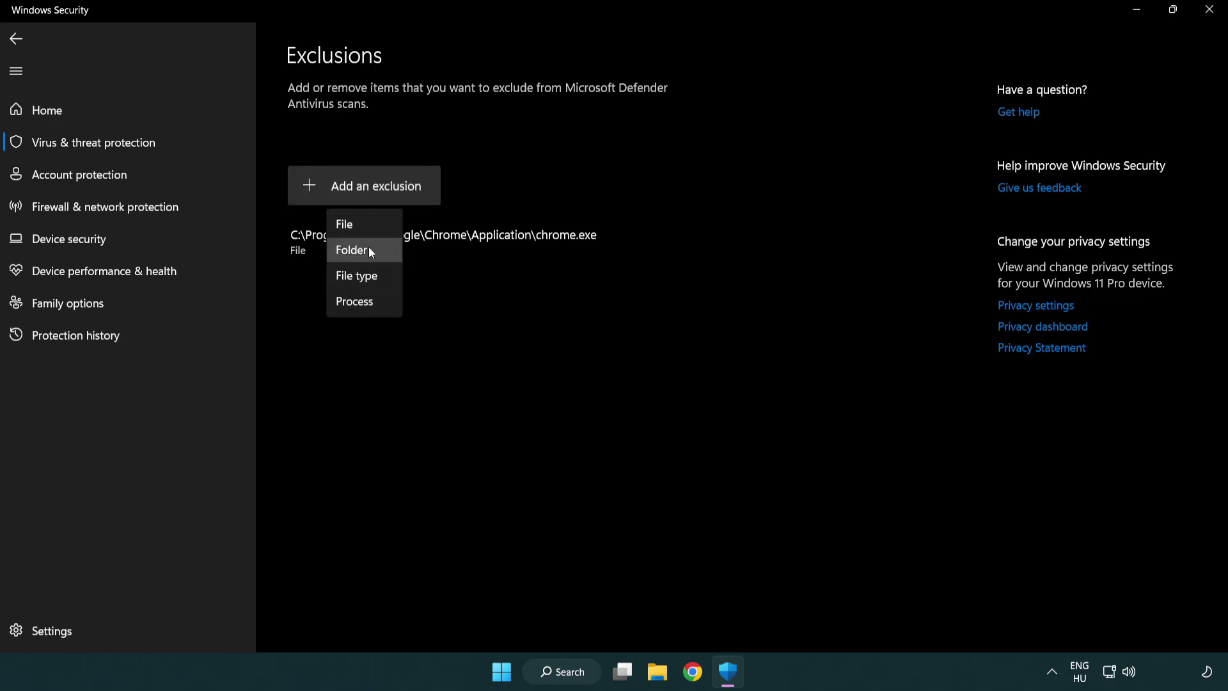
click(370, 228)
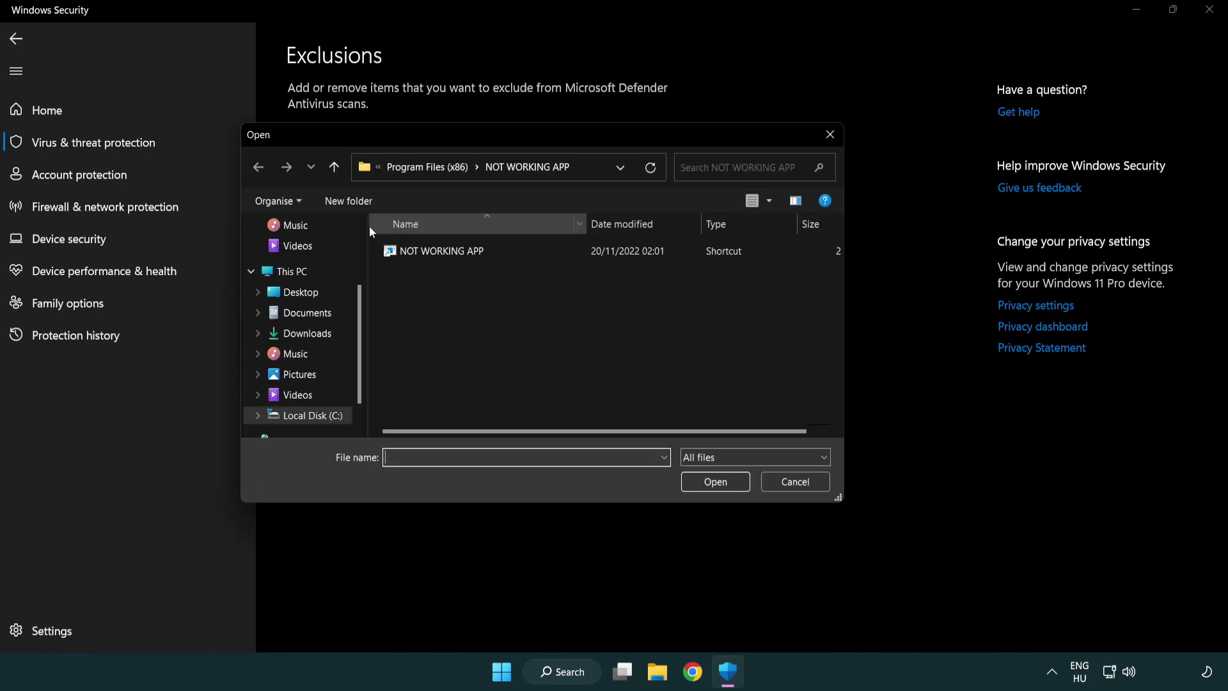
click(416, 172)
click(422, 168)
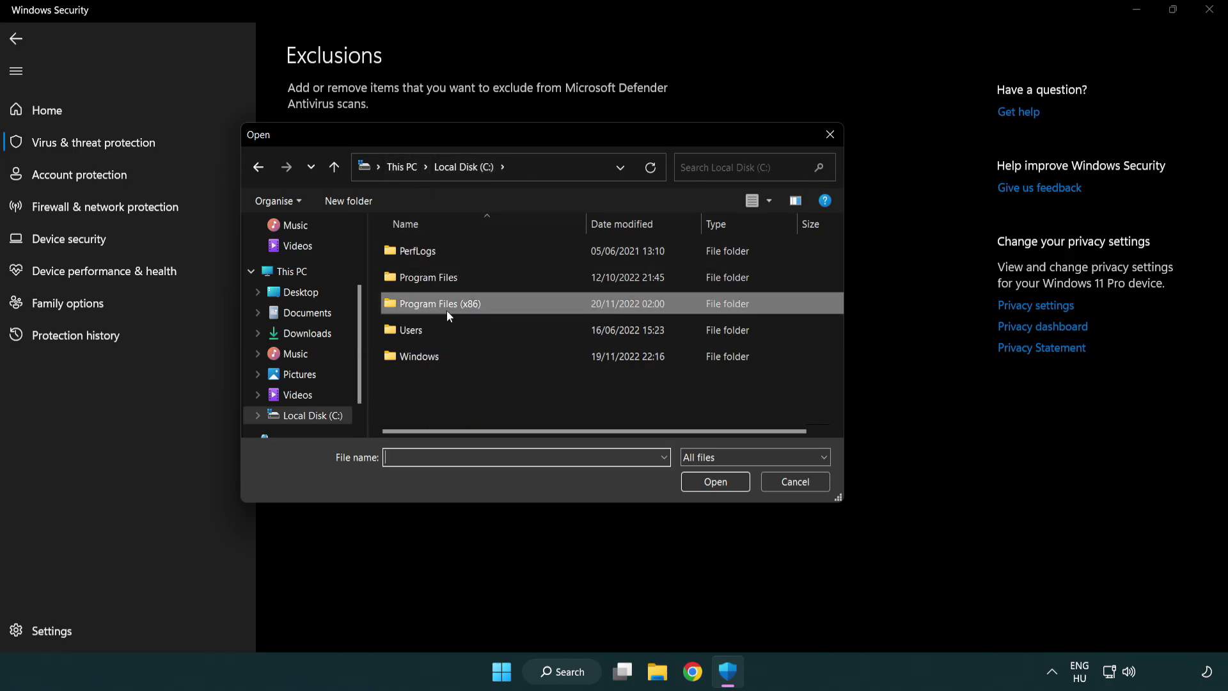
click(416, 171)
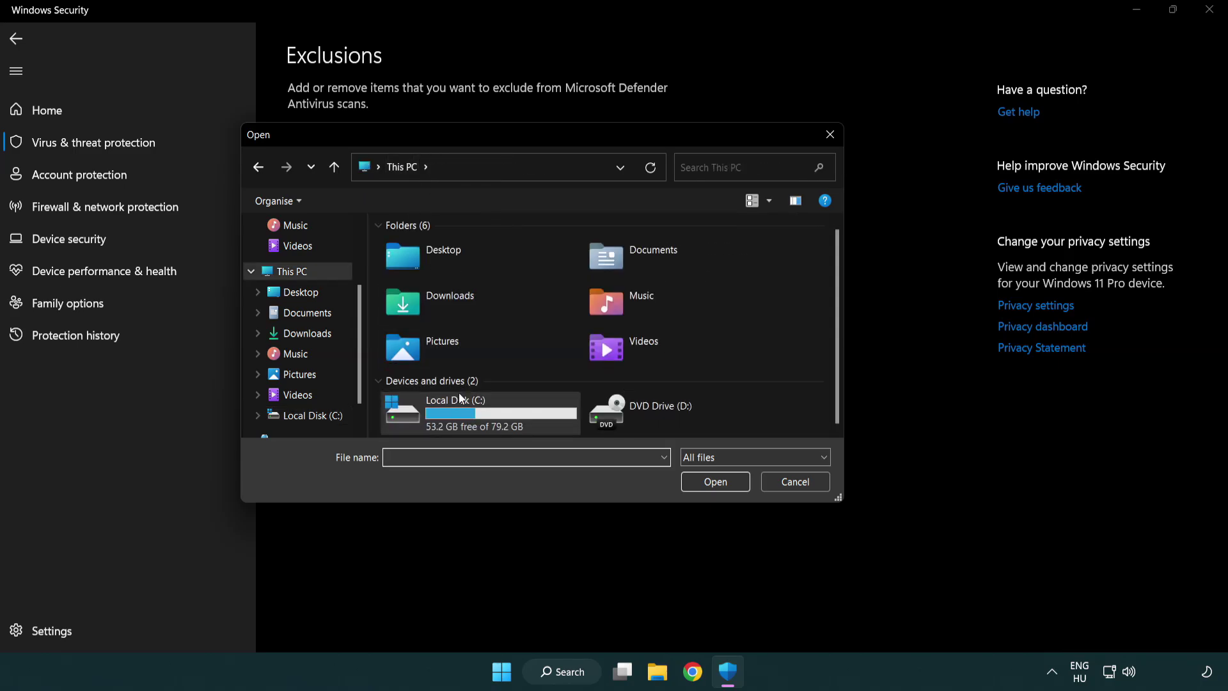
double_click(452, 422)
double_click(449, 306)
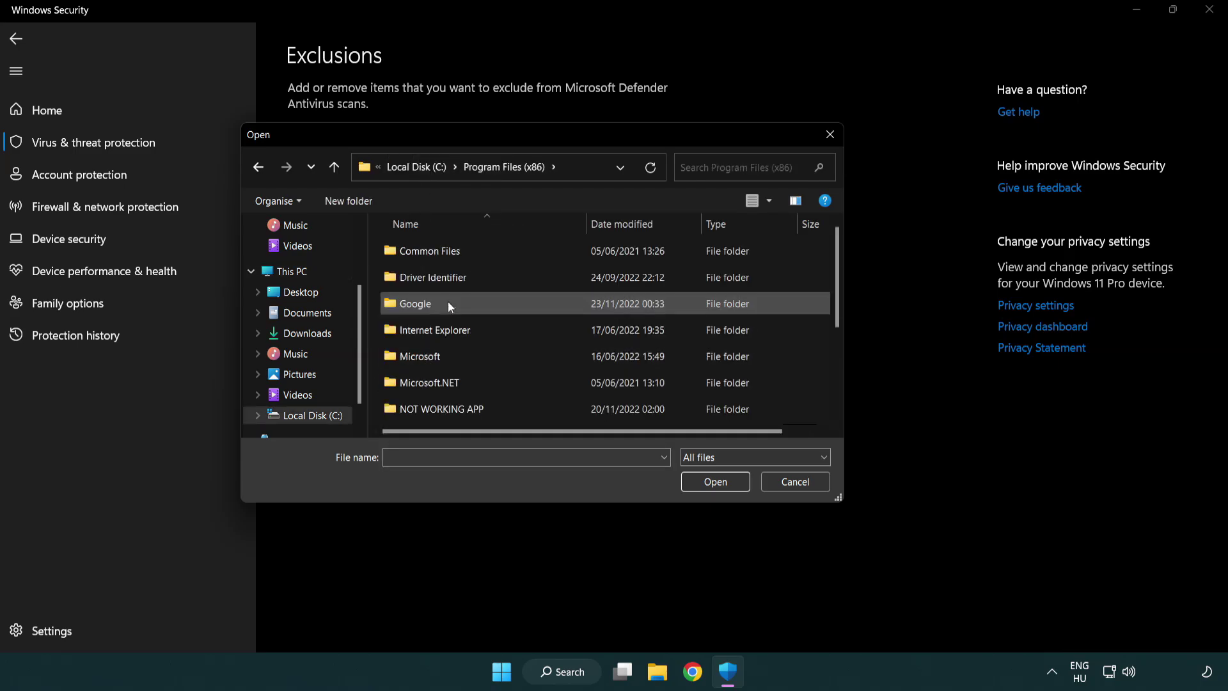
double_click(458, 411)
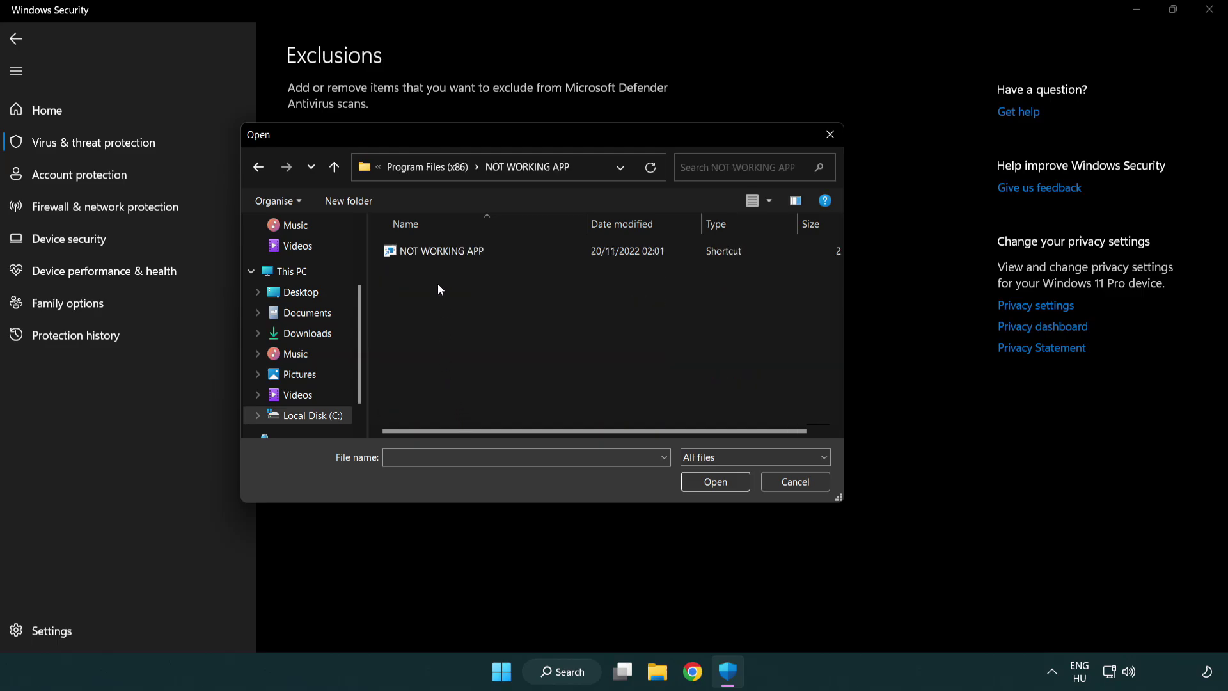
click(433, 248)
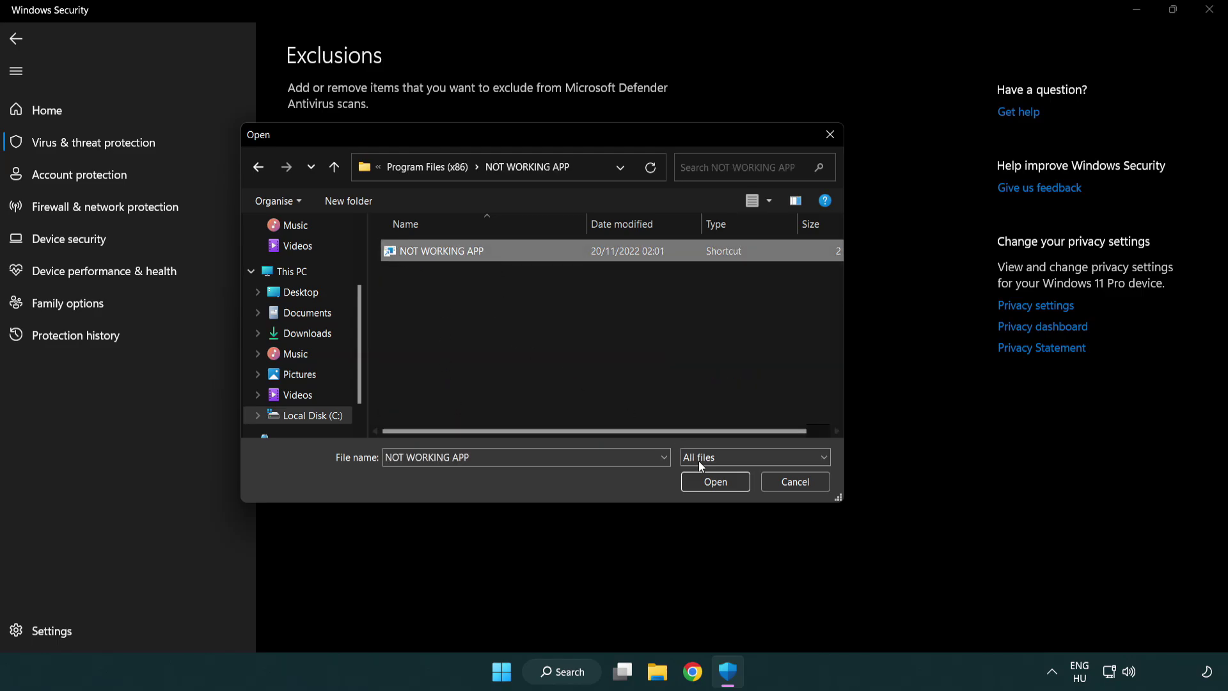
click(712, 486)
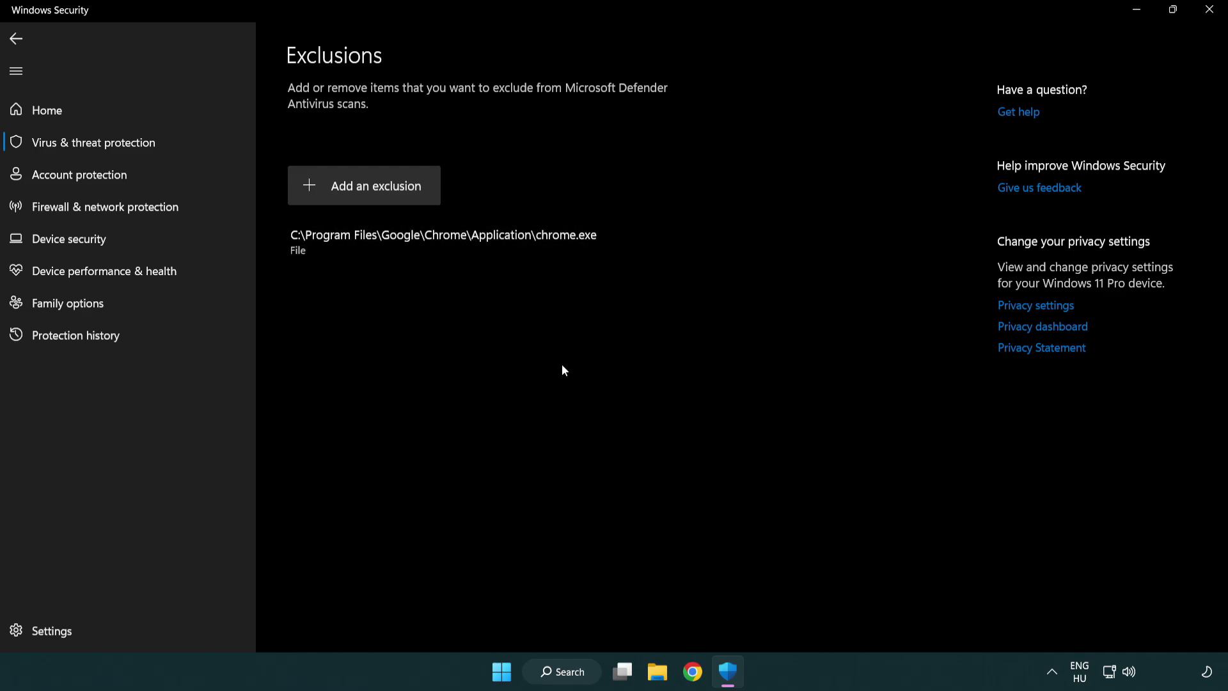
Step: Close Windows Security and show the Start menu power options with Restart
click(1210, 18)
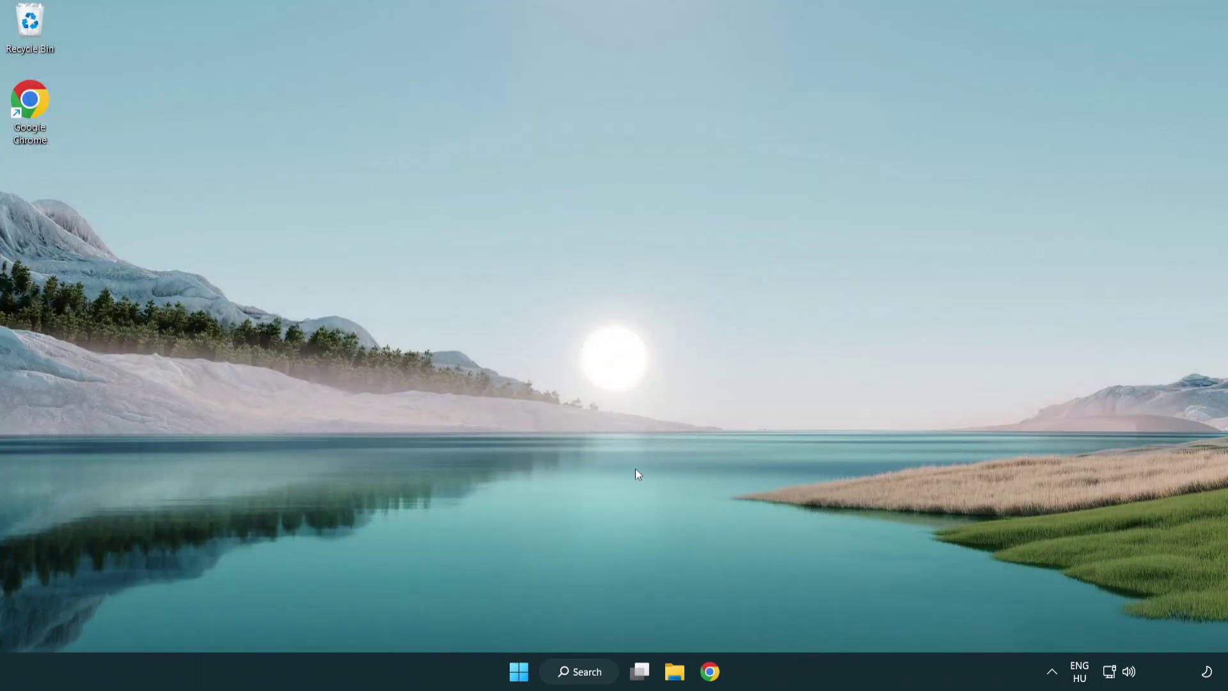
click(518, 672)
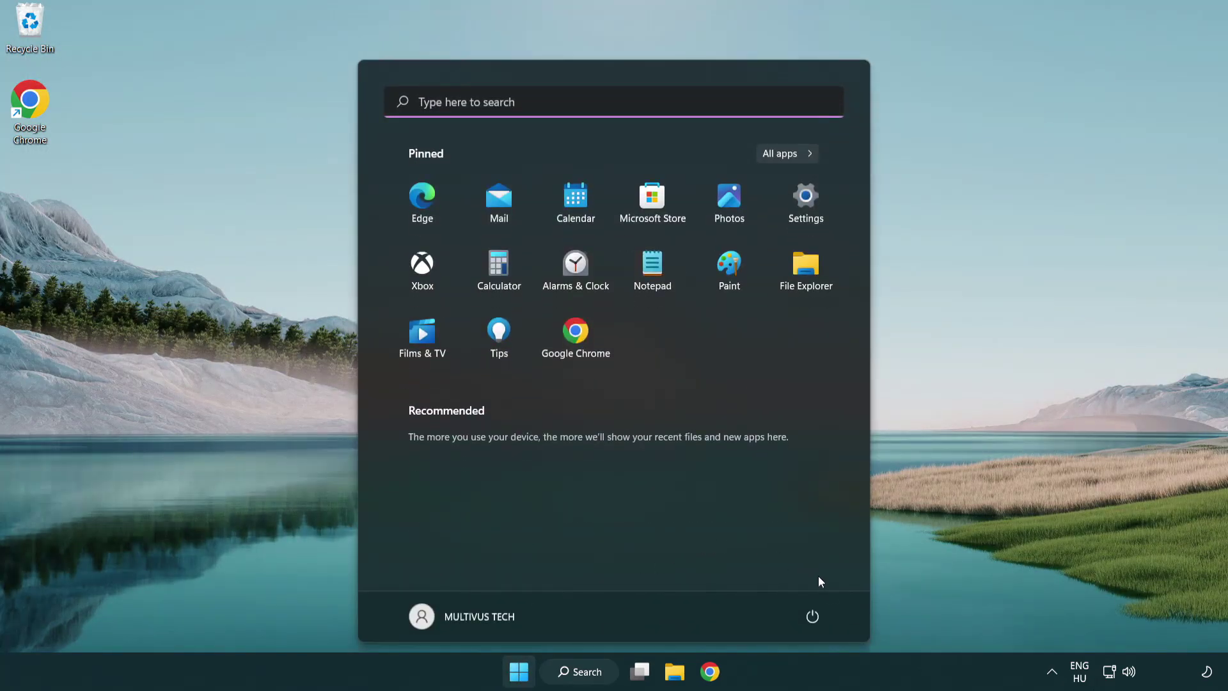
click(815, 616)
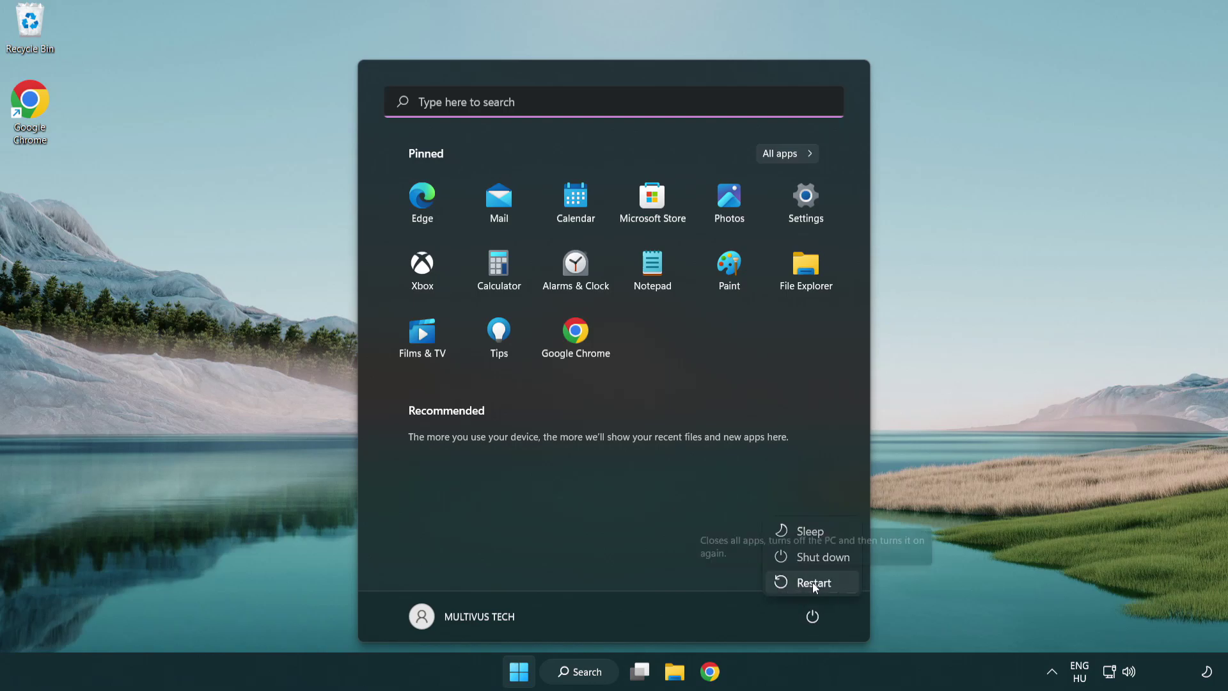